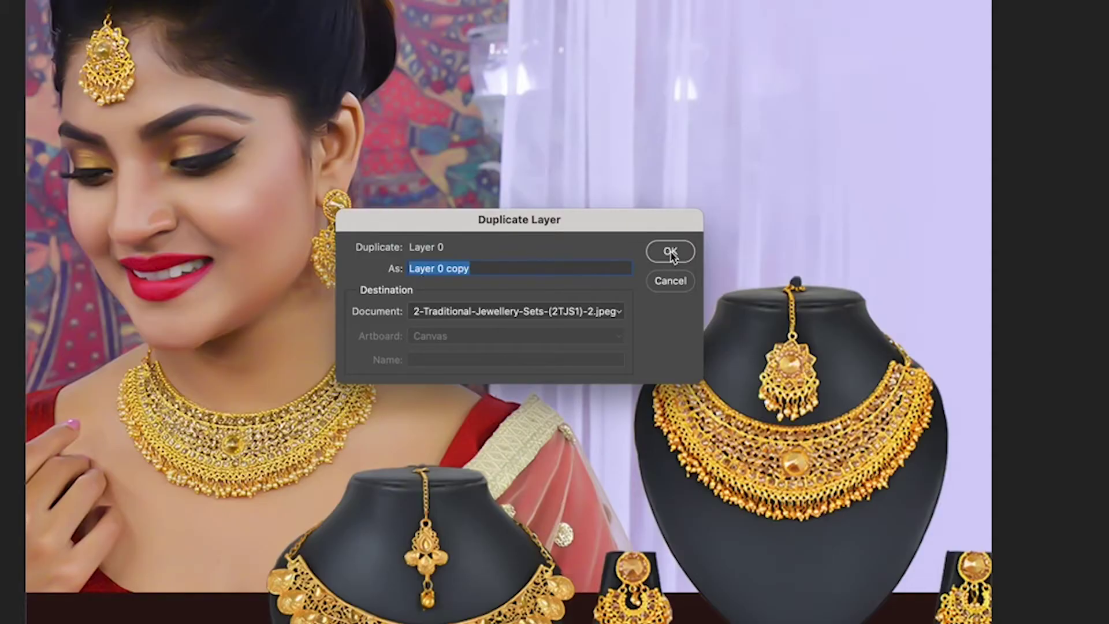
# Duplicate Layer 0 and convert the copy to black and white with Reds 66, Yellows 98 and Blues 47
pyautogui.click(671, 253)
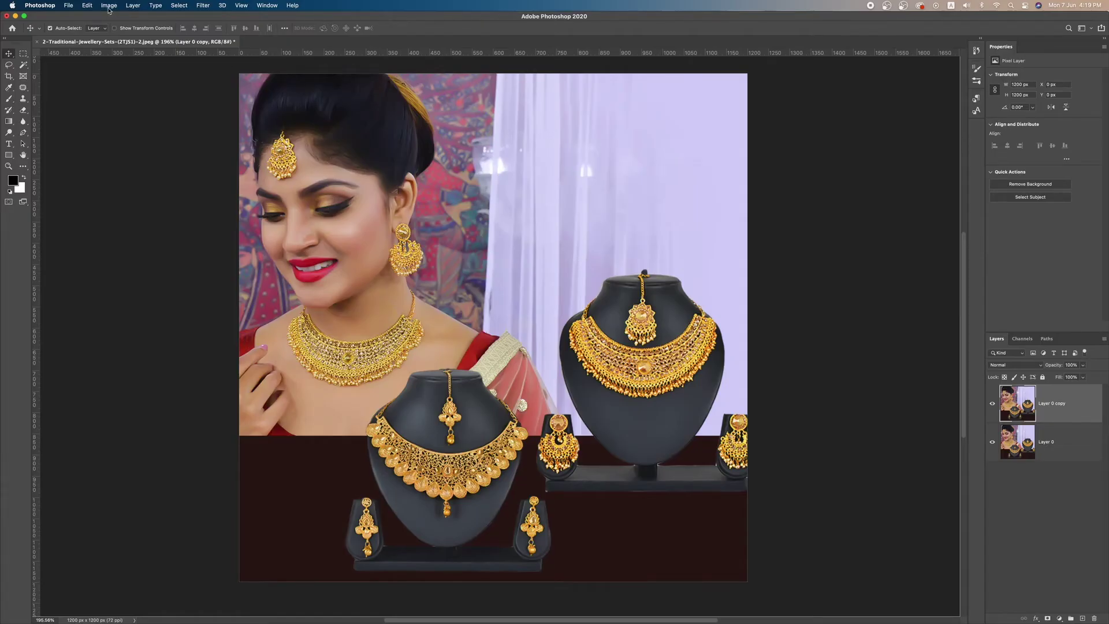
pyautogui.click(109, 6)
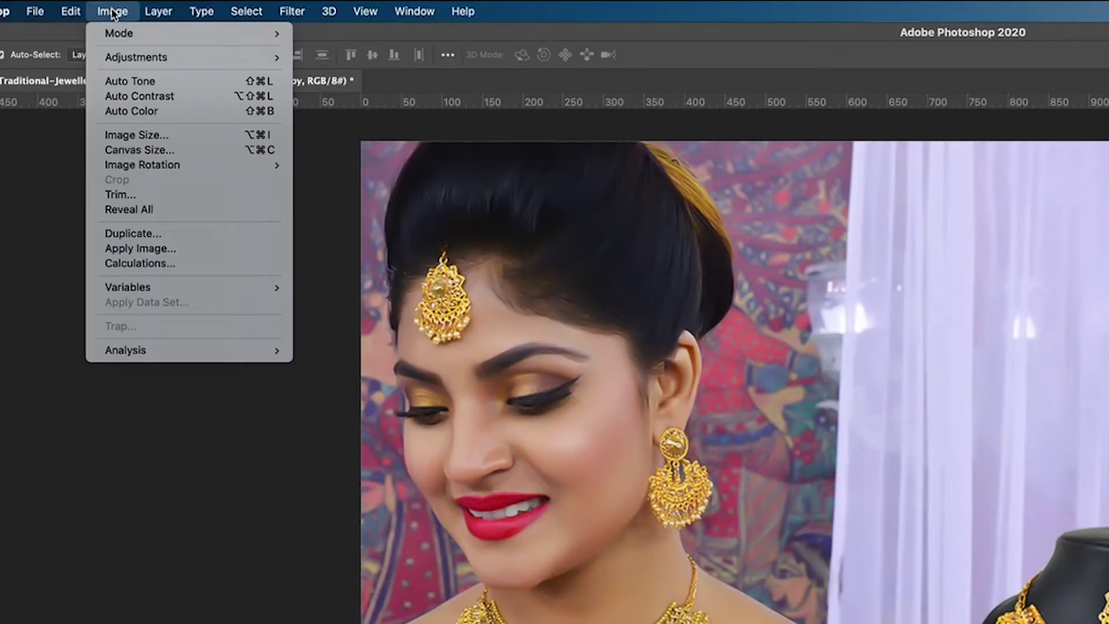
pyautogui.moveTo(121, 30)
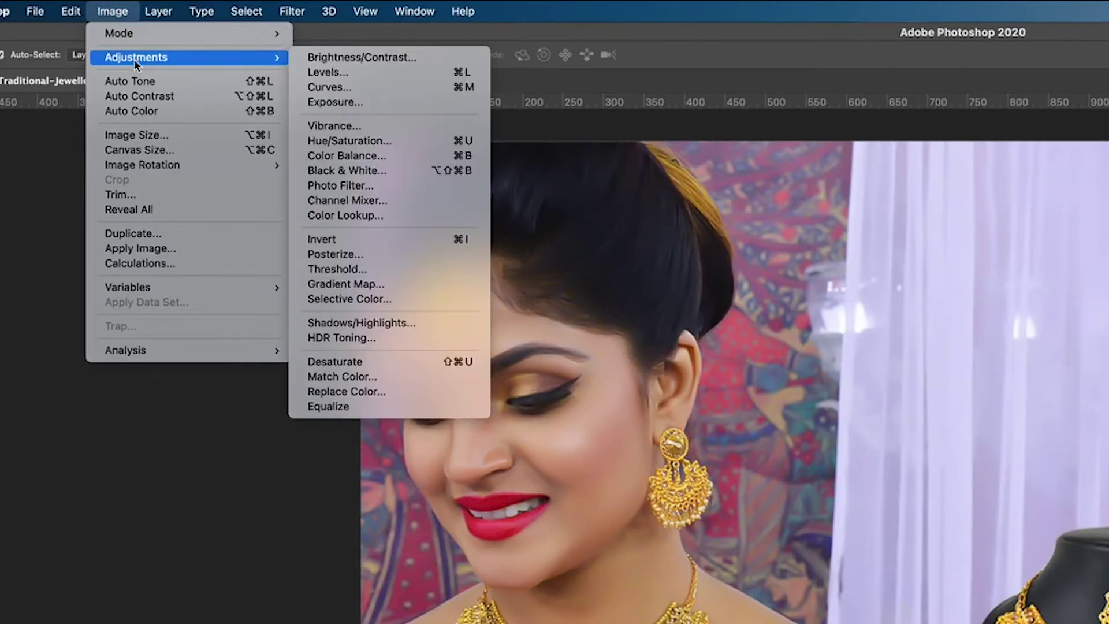
pyautogui.click(377, 171)
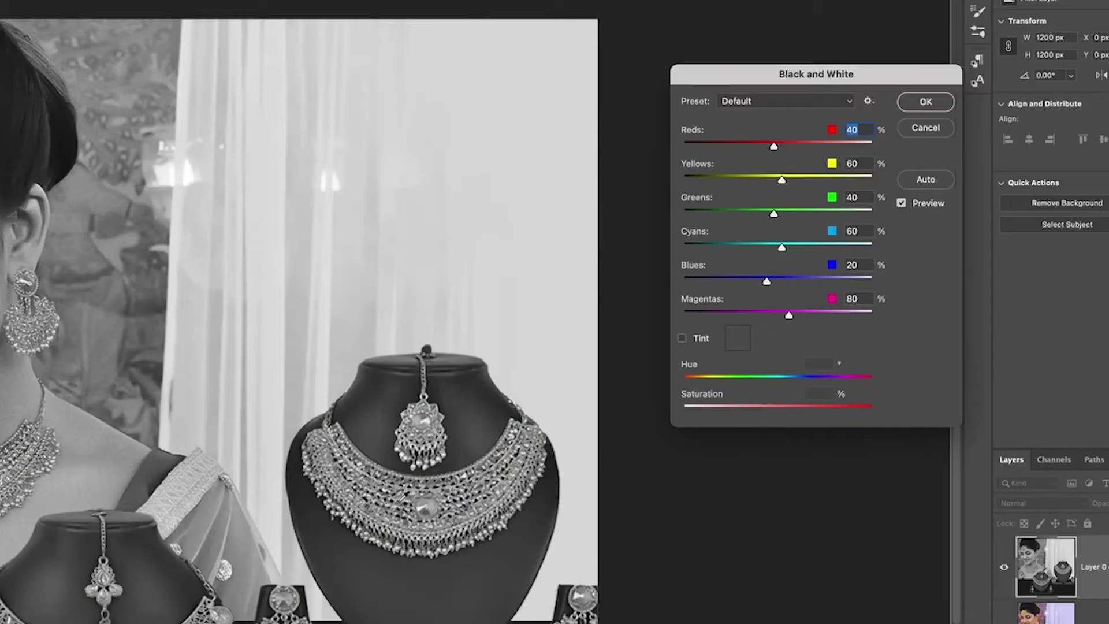
pyautogui.moveTo(772, 280); pyautogui.dragTo(816, 257)
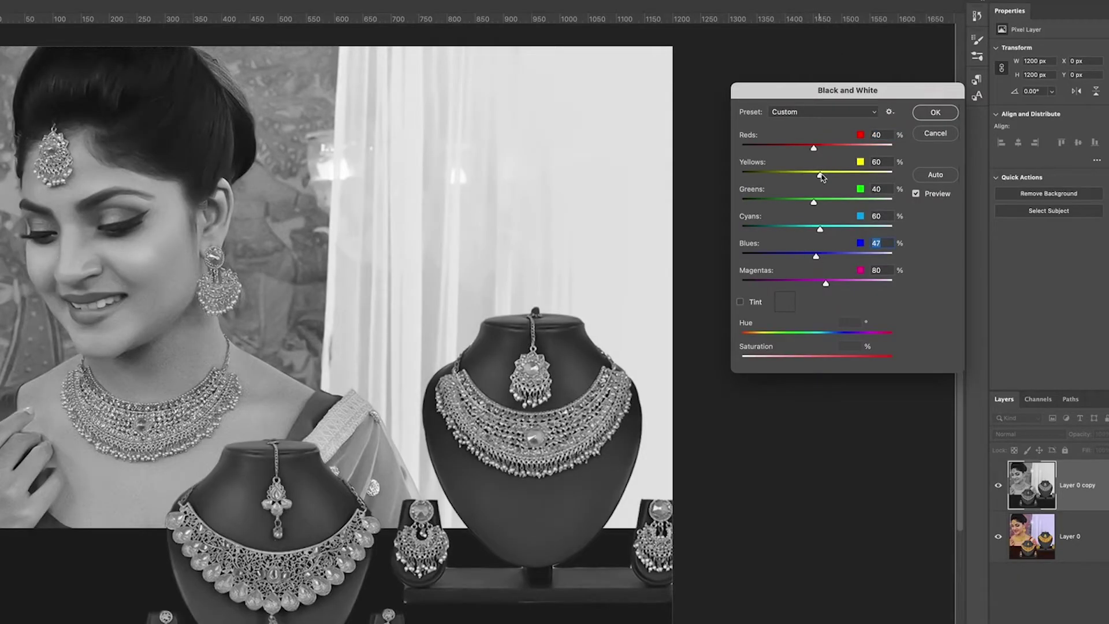
pyautogui.moveTo(822, 177); pyautogui.dragTo(823, 150)
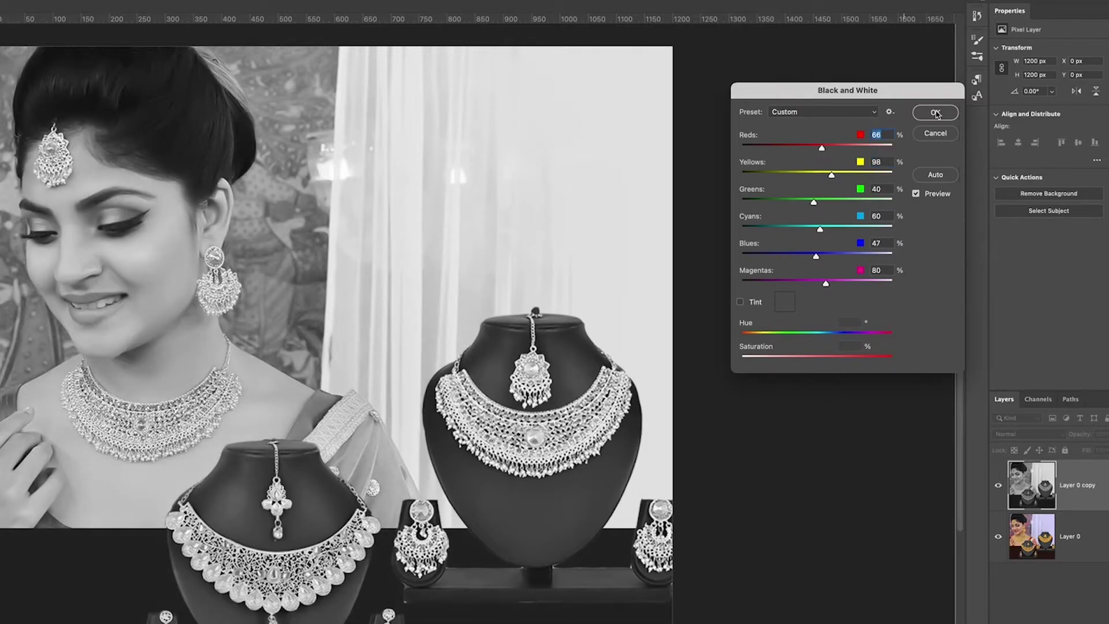
pyautogui.click(936, 112)
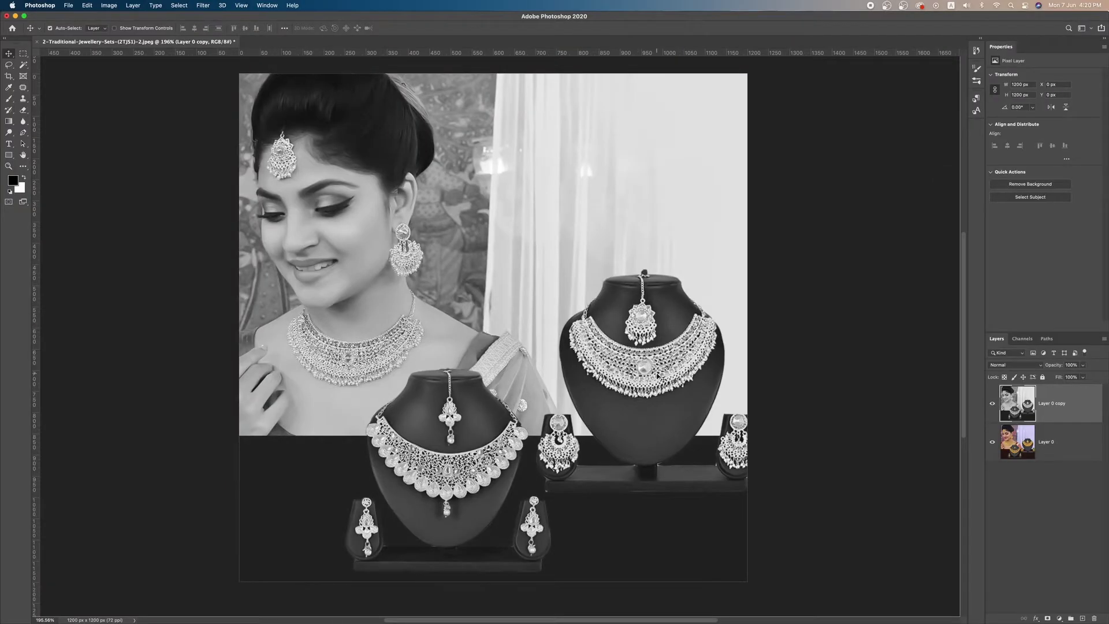
# Select the Eraser tool and enlarge its Soft Round brush to 52 px
pyautogui.scroll(5, 658, 375)
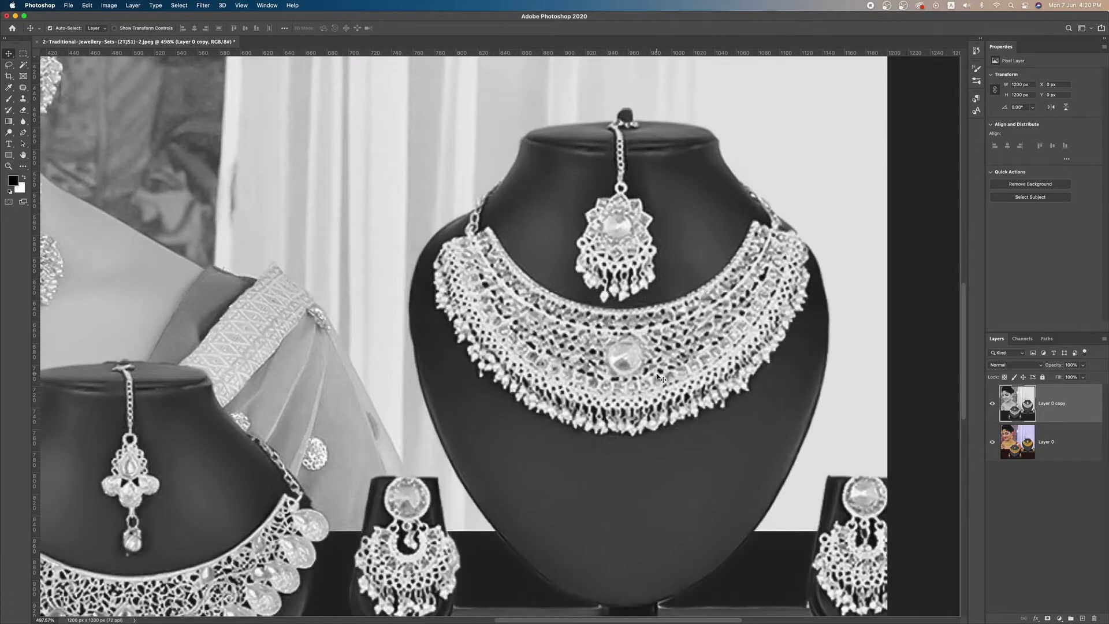
pyautogui.scroll(3, 659, 378)
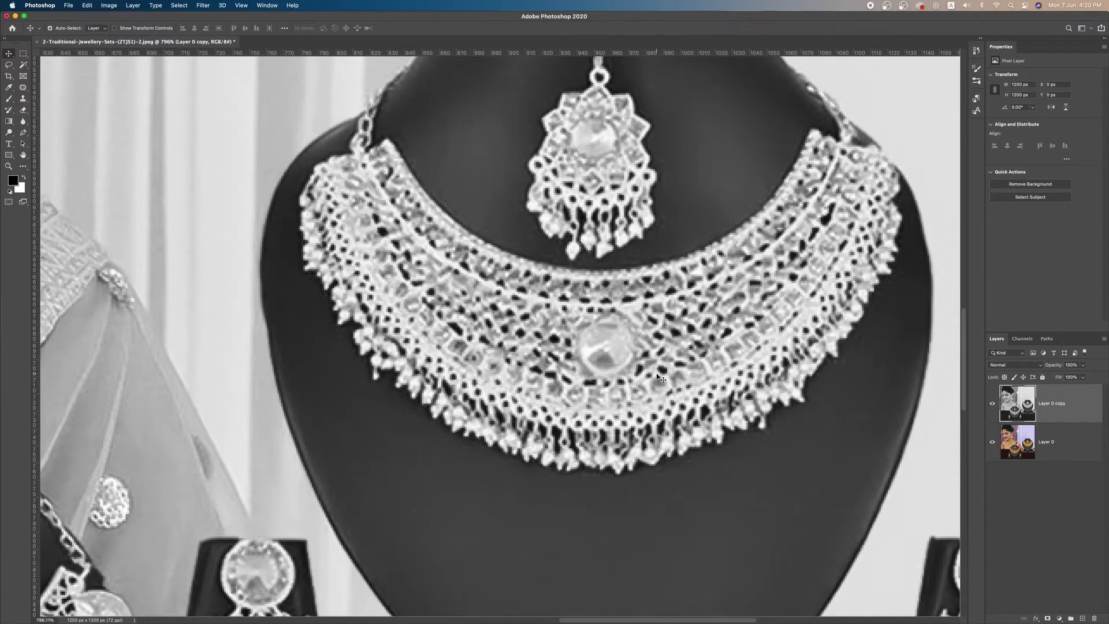
pyautogui.scroll(-2, 659, 378)
pyautogui.moveTo(684, 322); pyautogui.dragTo(679, 324)
pyautogui.press('super+r')
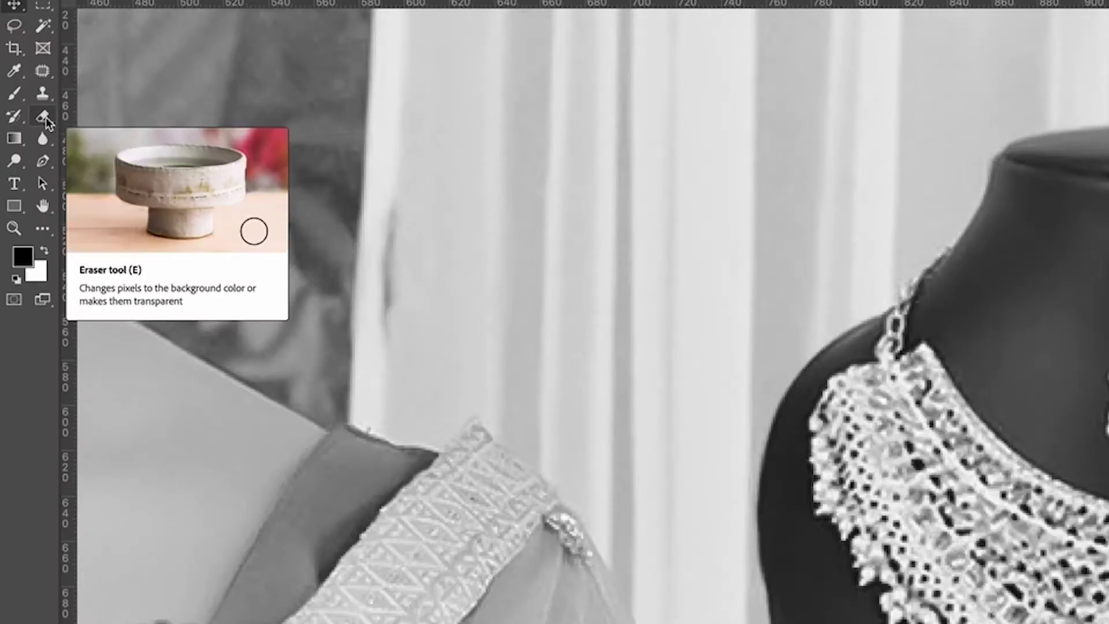
pyautogui.click(44, 117)
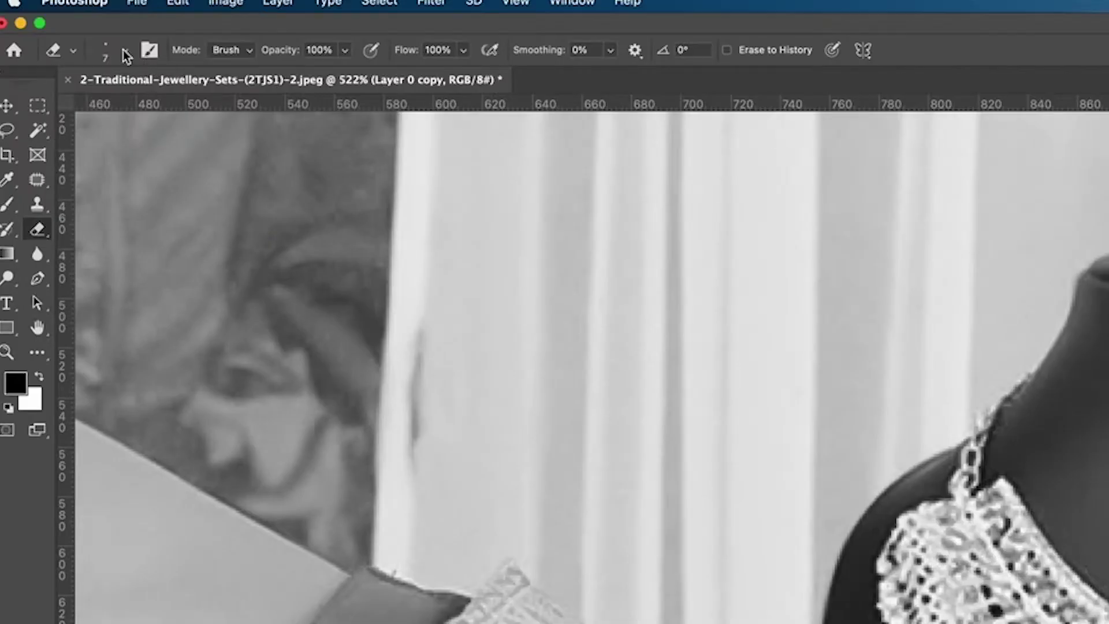
pyautogui.click(124, 50)
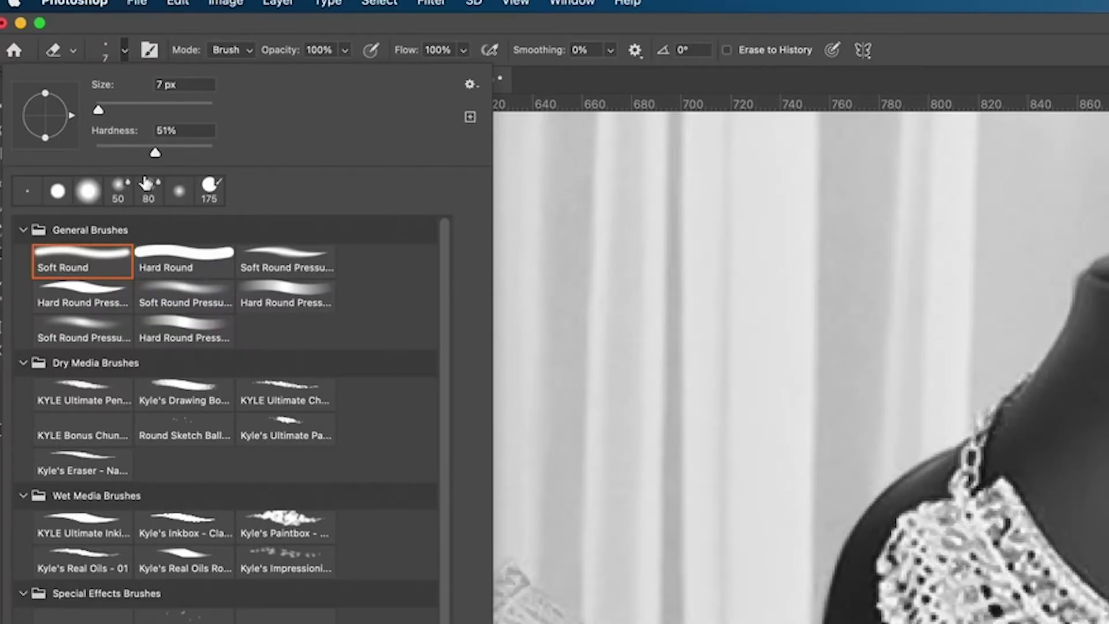
pyautogui.moveTo(114, 112); pyautogui.dragTo(128, 109)
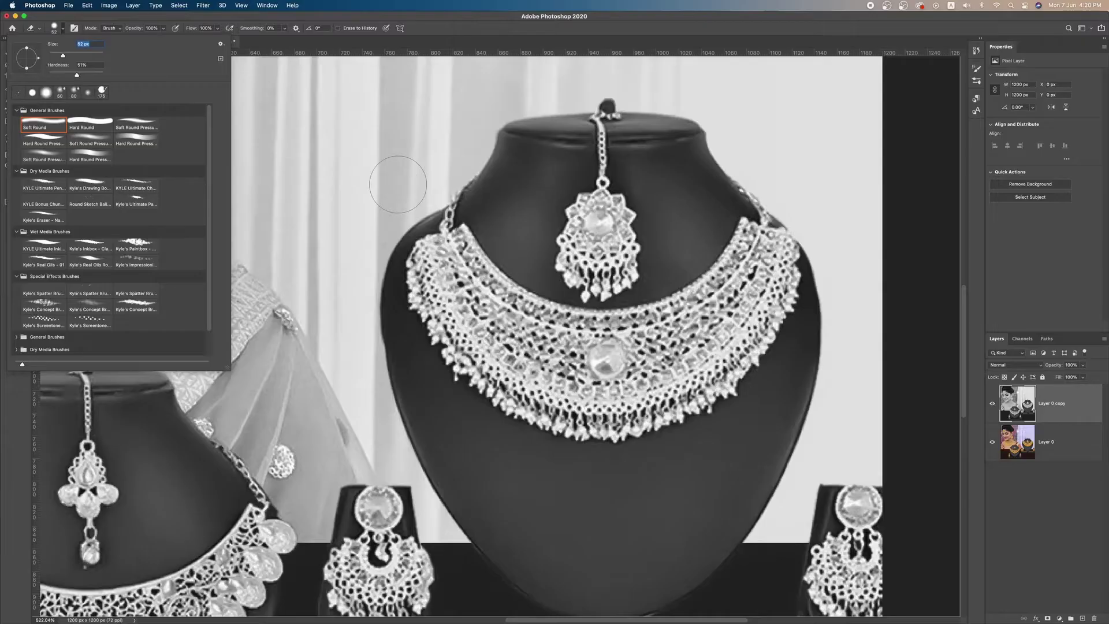
pyautogui.click(858, 392)
pyautogui.press('super+z')
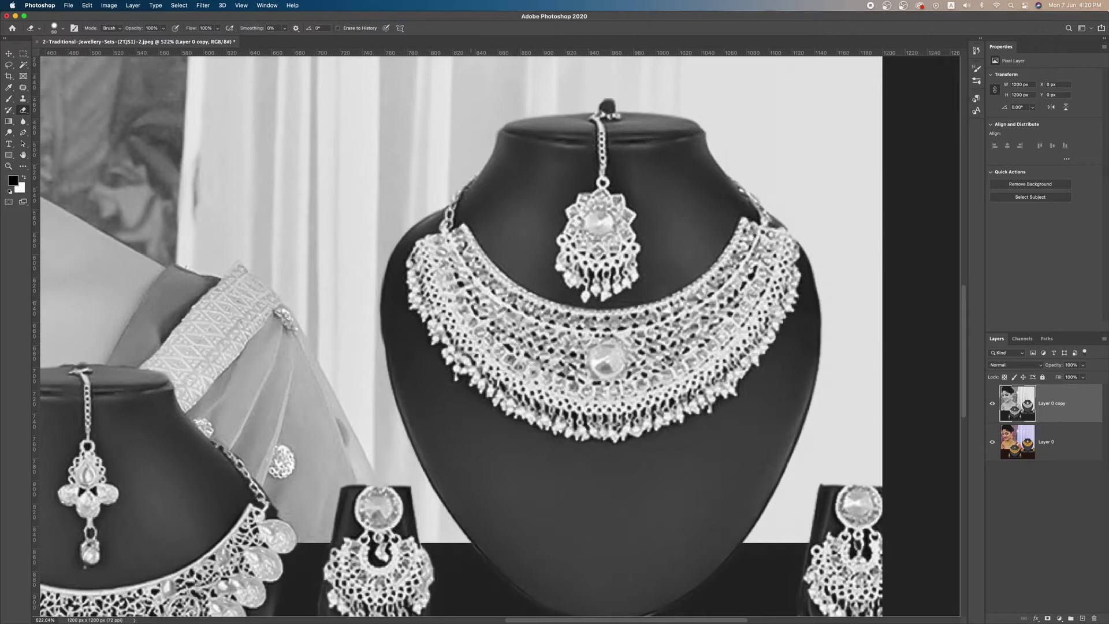
# Set the eraser brush to 60 px with 34% hardness, and undo a test dab on the necklace
pyautogui.click(64, 29)
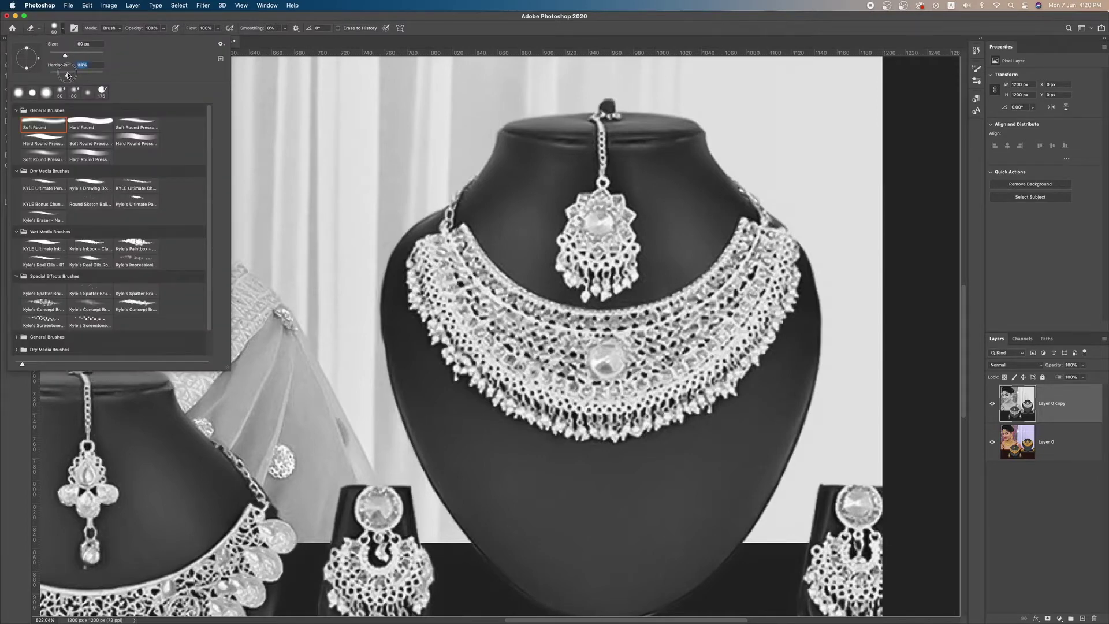
pyautogui.press('Return')
pyautogui.click(449, 271)
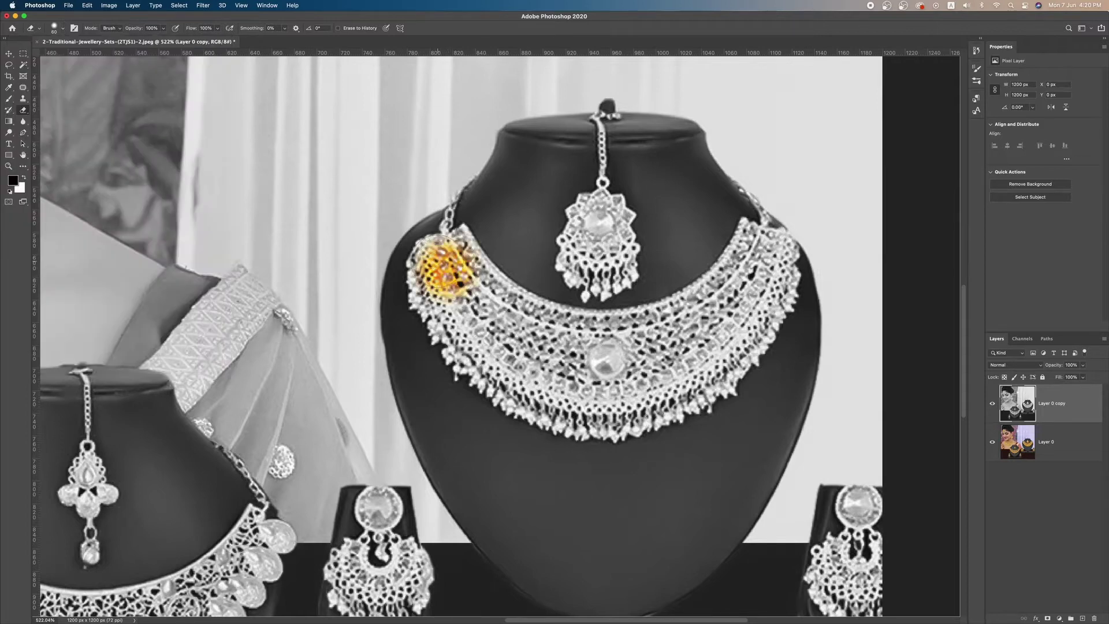
pyautogui.press('super+z')
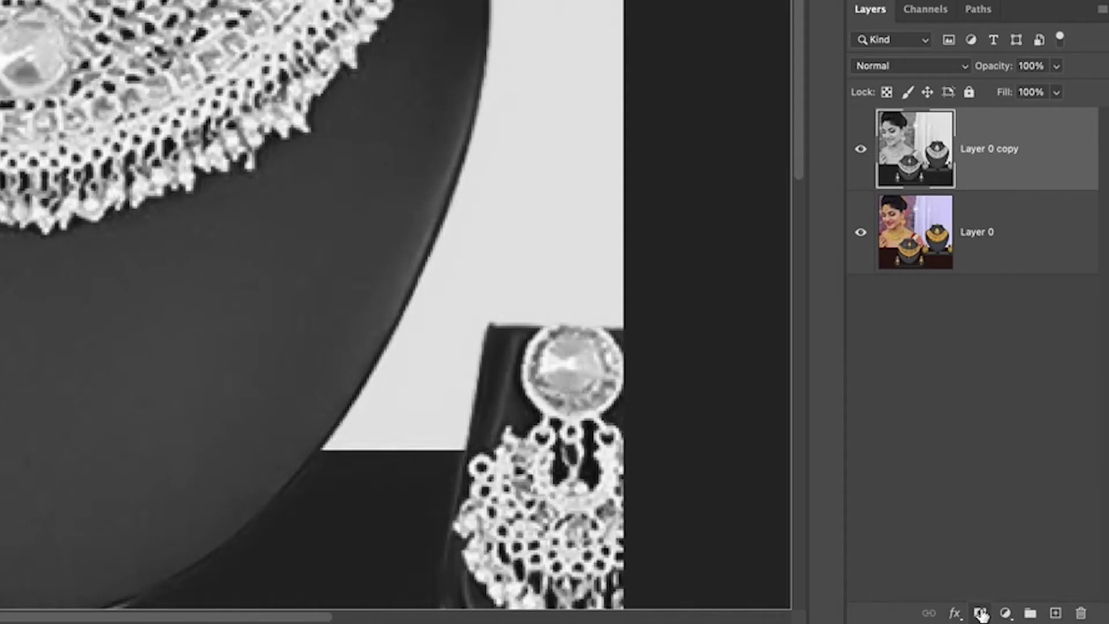
# Add a layer mask to the black-and-white copy and erase it over the left end of the rear bust's necklace
pyautogui.click(980, 613)
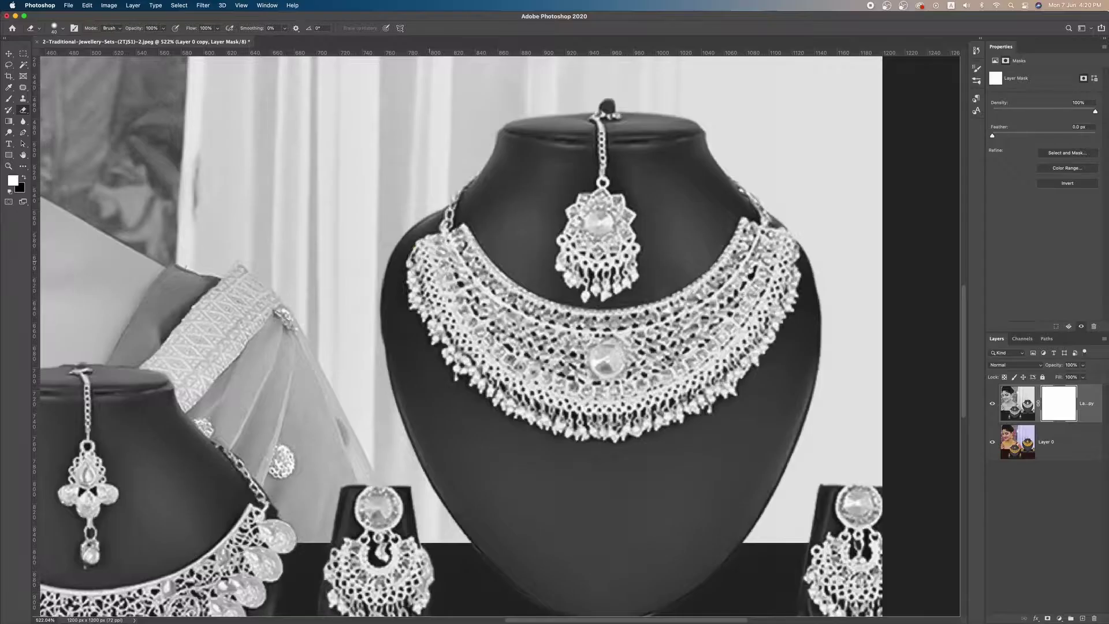
pyautogui.moveTo(431, 254)
pyautogui.mouseDown()
pyautogui.moveTo(439, 289)
pyautogui.moveTo(421, 286)
pyautogui.moveTo(450, 321)
pyautogui.mouseUp()
pyautogui.moveTo(432, 252); pyautogui.dragTo(456, 243)
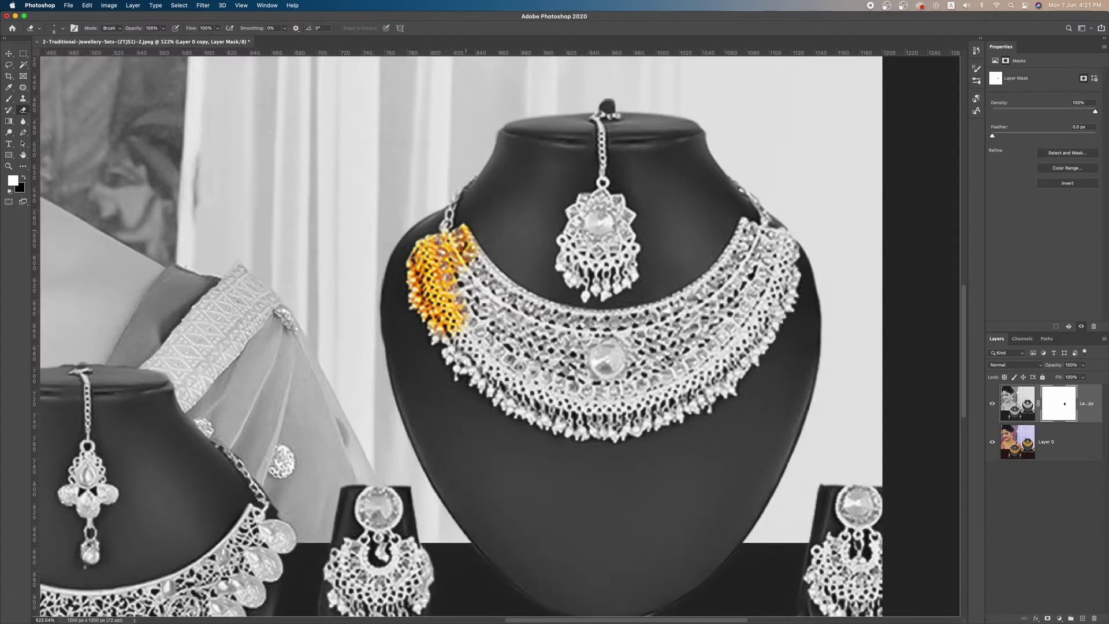
# Erase the mask across the left half, center stone and lower beads of the rear bust's necklace to reveal the gold
pyautogui.scroll(5, 479, 277)
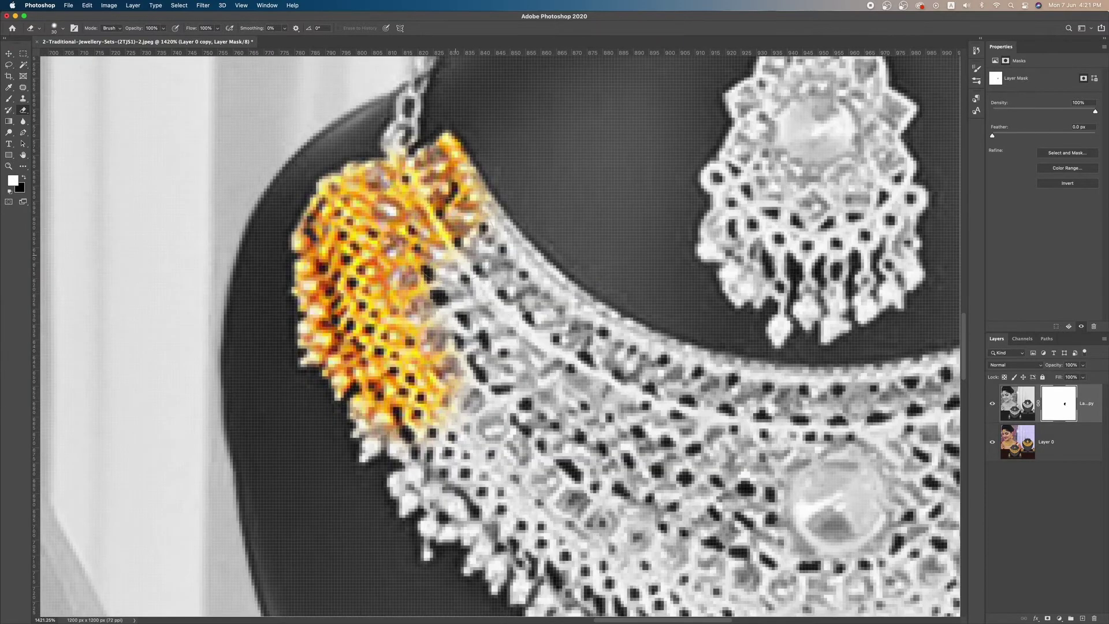
pyautogui.moveTo(454, 233)
pyautogui.mouseDown()
pyautogui.moveTo(503, 292)
pyautogui.moveTo(502, 335)
pyautogui.moveTo(475, 393)
pyautogui.moveTo(426, 429)
pyautogui.mouseUp()
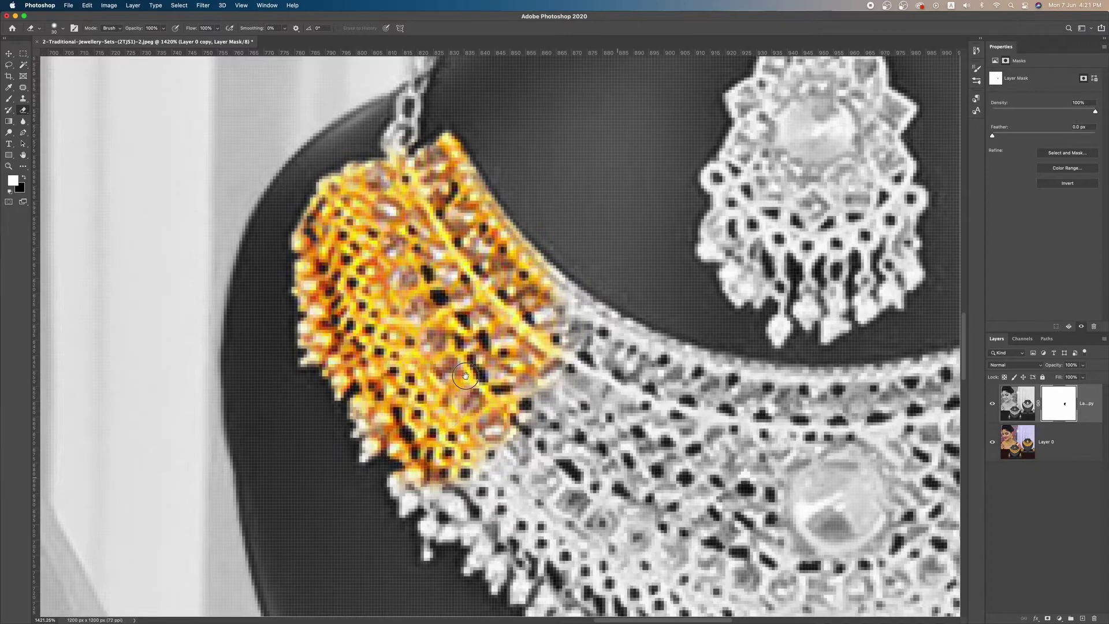
pyautogui.moveTo(608, 471); pyautogui.dragTo(445, 361)
pyautogui.moveTo(236, 285)
pyautogui.mouseDown()
pyautogui.moveTo(279, 376)
pyautogui.moveTo(404, 456)
pyautogui.mouseUp()
pyautogui.moveTo(462, 405)
pyautogui.mouseDown()
pyautogui.moveTo(393, 277)
pyautogui.moveTo(427, 208)
pyautogui.moveTo(520, 289)
pyautogui.moveTo(509, 243)
pyautogui.moveTo(635, 295)
pyautogui.moveTo(497, 411)
pyautogui.moveTo(504, 459)
pyautogui.mouseUp()
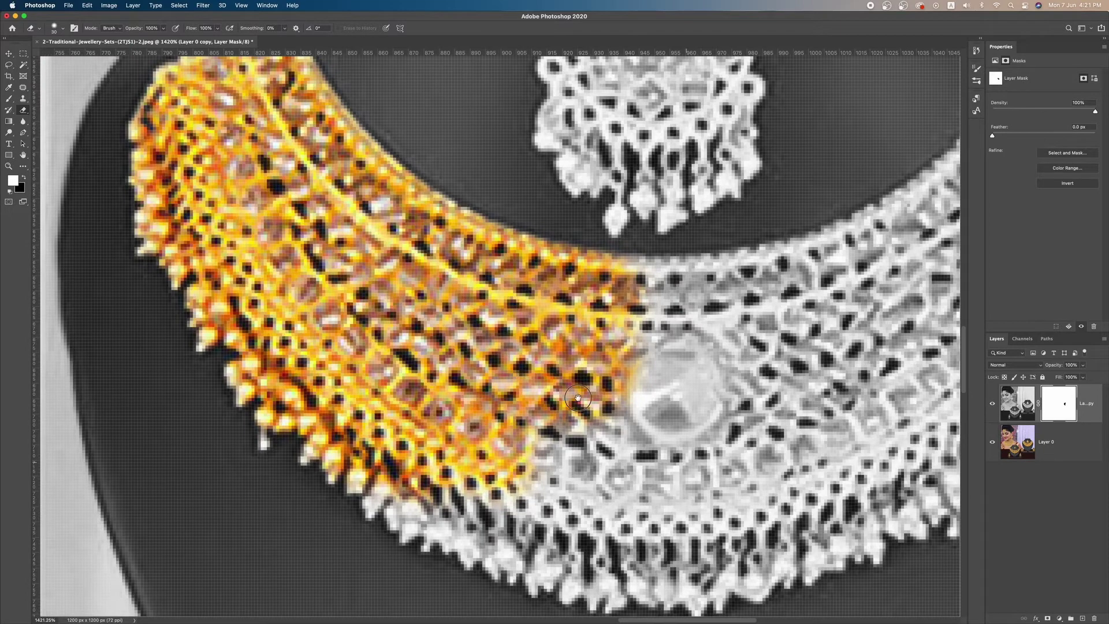
pyautogui.moveTo(552, 502); pyautogui.dragTo(417, 404)
pyautogui.moveTo(257, 358)
pyautogui.mouseDown()
pyautogui.moveTo(344, 438)
pyautogui.moveTo(456, 468)
pyautogui.moveTo(584, 462)
pyautogui.moveTo(691, 439)
pyautogui.mouseUp()
pyautogui.moveTo(443, 338)
pyautogui.mouseDown()
pyautogui.moveTo(618, 360)
pyautogui.moveTo(537, 282)
pyautogui.moveTo(537, 204)
pyautogui.moveTo(774, 174)
pyautogui.moveTo(780, 382)
pyautogui.moveTo(855, 347)
pyautogui.mouseUp()
# Erase the mask over the remaining right end of the rear bust's necklace
pyautogui.scroll(-10, 537, 381)
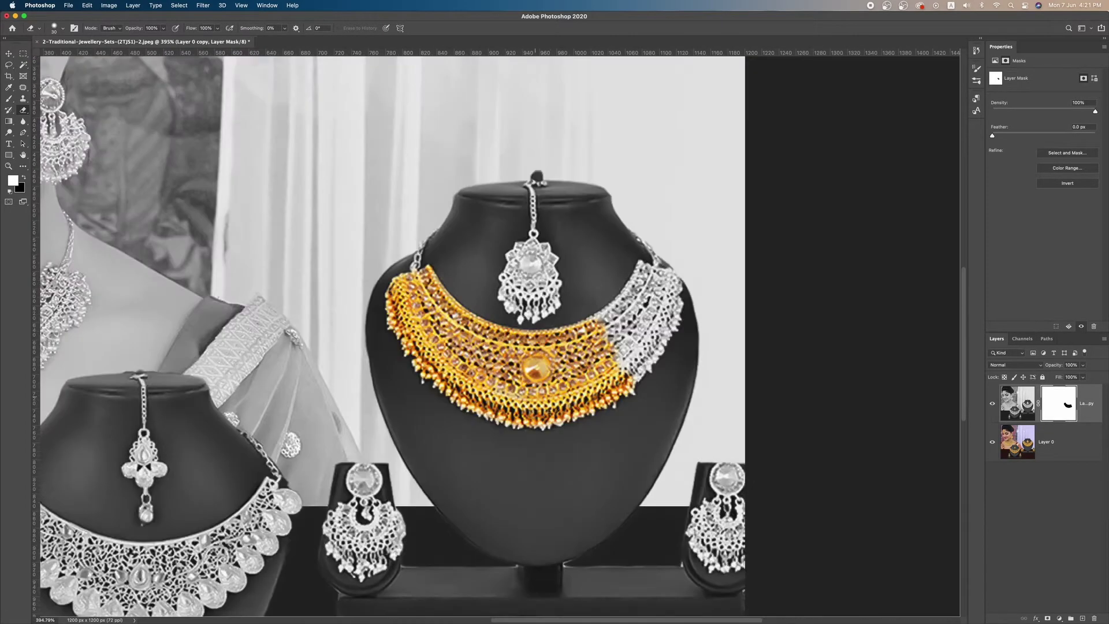
pyautogui.scroll(8, 598, 333)
pyautogui.click(562, 328)
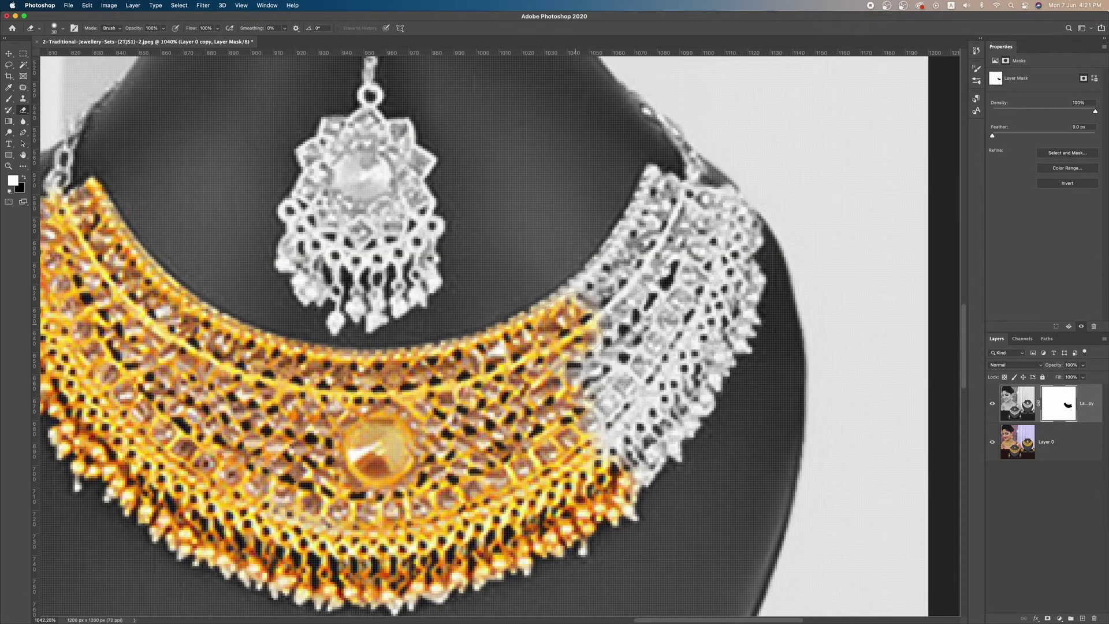
pyautogui.click(594, 303)
pyautogui.click(621, 458)
pyautogui.moveTo(615, 465); pyautogui.dragTo(617, 359)
pyautogui.moveTo(589, 318); pyautogui.dragTo(609, 275)
pyautogui.moveTo(642, 190)
pyautogui.mouseDown()
pyautogui.moveTo(693, 225)
pyautogui.moveTo(723, 219)
pyautogui.moveTo(682, 324)
pyautogui.moveTo(693, 399)
pyautogui.moveTo(745, 291)
pyautogui.moveTo(751, 242)
pyautogui.moveTo(688, 187)
pyautogui.mouseUp()
# Reveal the gold of the necklace's right inner tip and the chain above it on the mask
pyautogui.press('super+r')
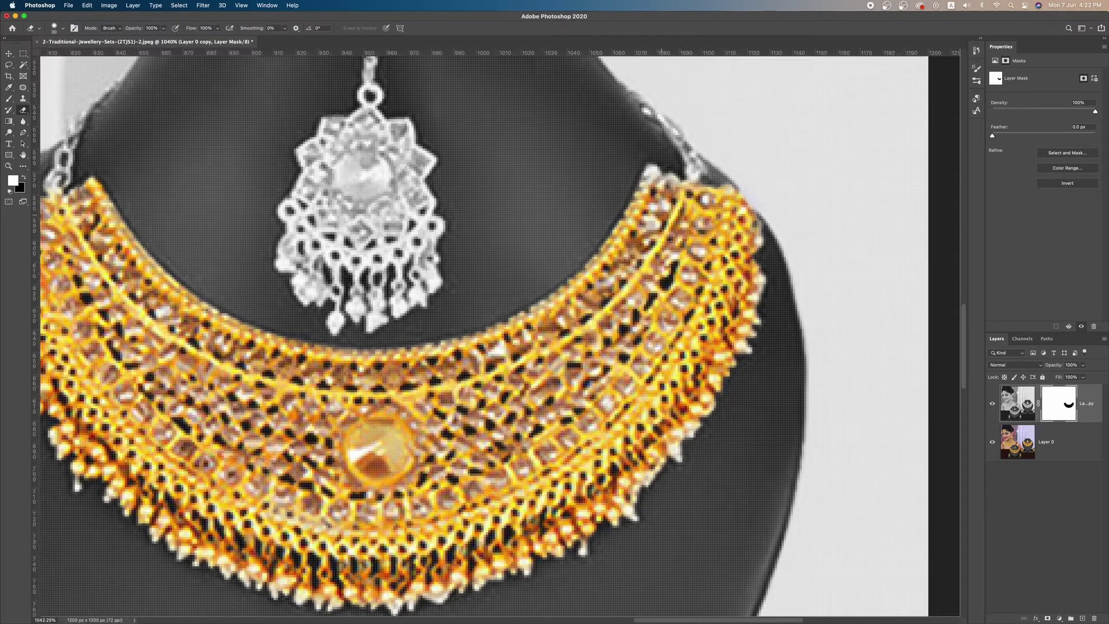
pyautogui.press('super+r')
pyautogui.moveTo(673, 119); pyautogui.dragTo(695, 173)
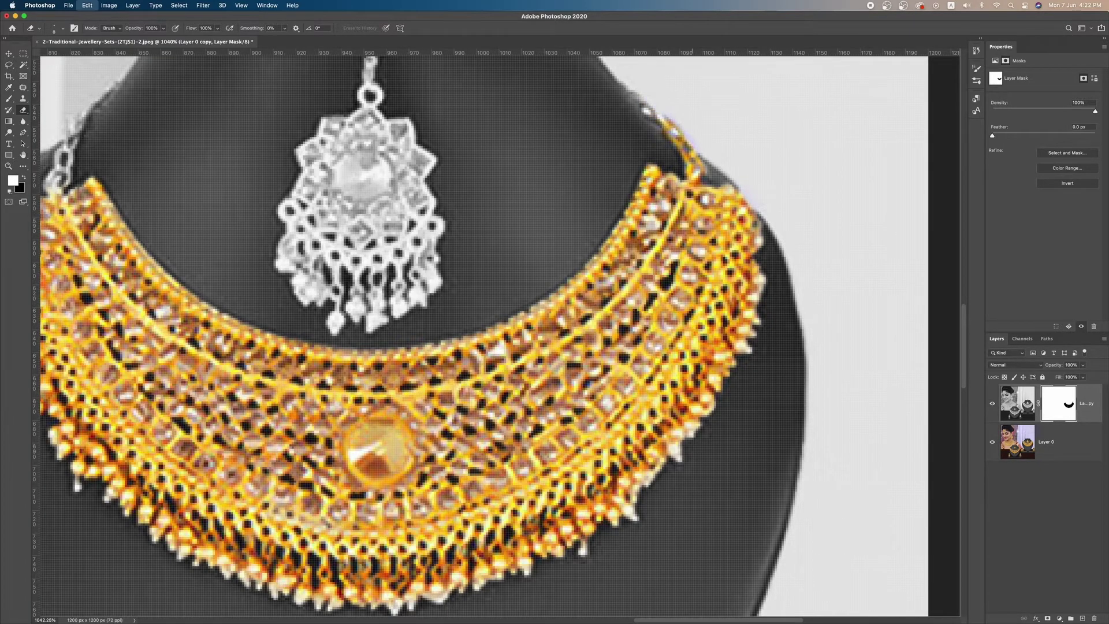
# Erase the mask over the rear bust's hanging pendant, its chain and the necklace's left chain
pyautogui.scroll(-5, 607, 383)
pyautogui.press('super+r')
pyautogui.press('super+r')
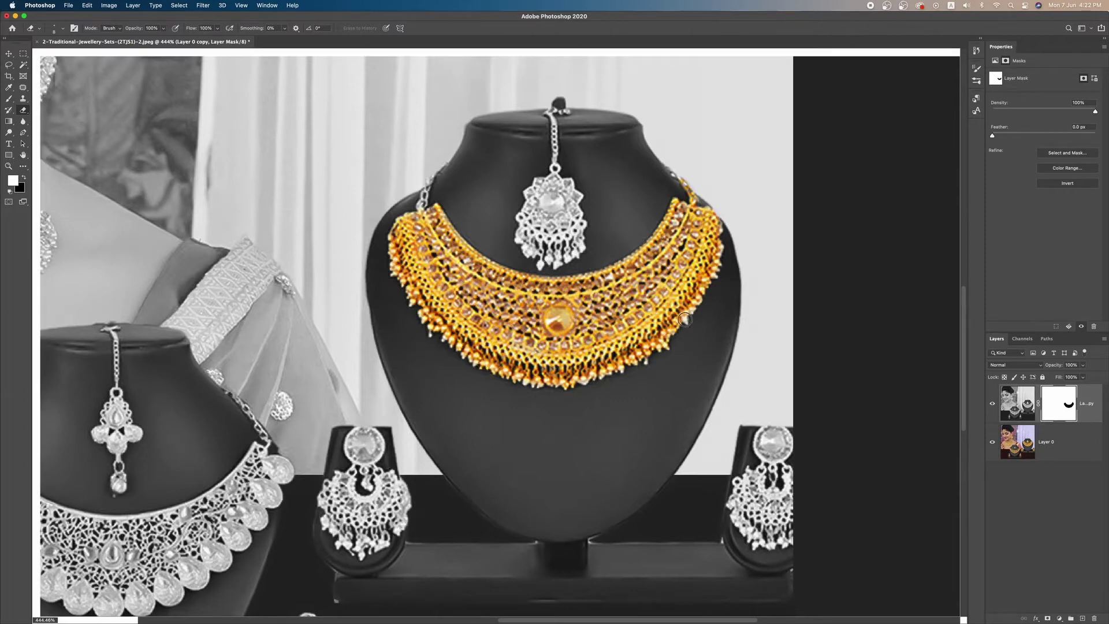
pyautogui.press('super+r')
pyautogui.moveTo(553, 197)
pyautogui.mouseDown()
pyautogui.moveTo(546, 220)
pyautogui.moveTo(556, 219)
pyautogui.moveTo(503, 212)
pyautogui.moveTo(542, 155)
pyautogui.moveTo(581, 159)
pyautogui.moveTo(595, 179)
pyautogui.moveTo(586, 234)
pyautogui.moveTo(601, 257)
pyautogui.moveTo(586, 275)
pyautogui.moveTo(537, 289)
pyautogui.moveTo(506, 247)
pyautogui.mouseUp()
pyautogui.scroll(5, 549, 228)
pyautogui.press('[')
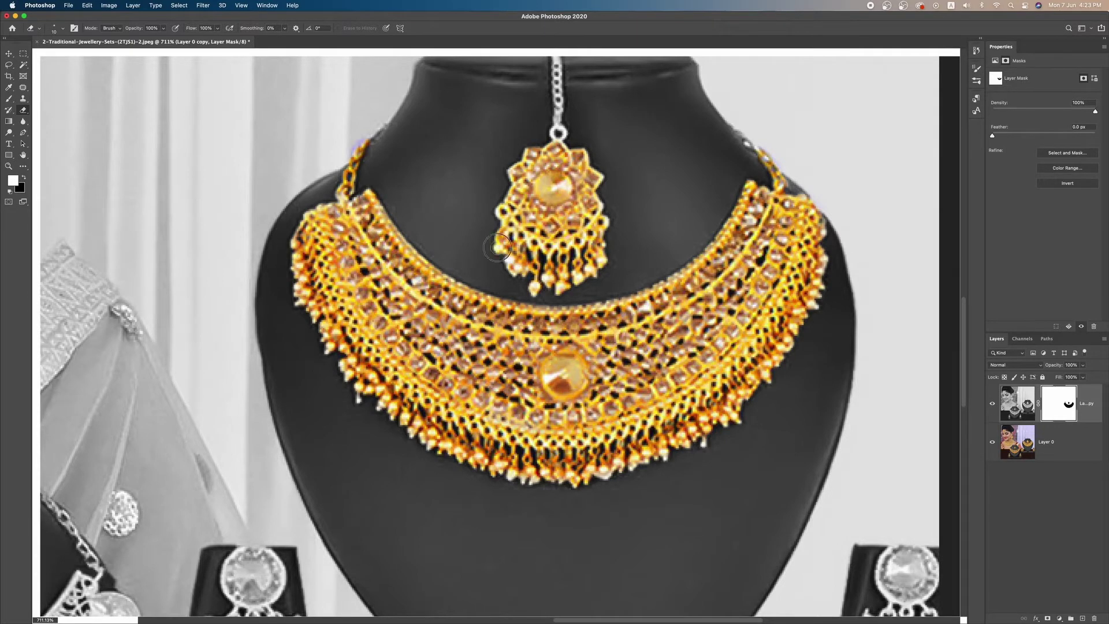
pyautogui.moveTo(560, 132)
pyautogui.mouseDown()
pyautogui.moveTo(558, 91)
pyautogui.moveTo(559, 243)
pyautogui.mouseUp()
pyautogui.moveTo(558, 199)
pyautogui.mouseDown()
pyautogui.moveTo(568, 156)
pyautogui.moveTo(546, 156)
pyautogui.mouseUp()
pyautogui.scroll(-2, 546, 239)
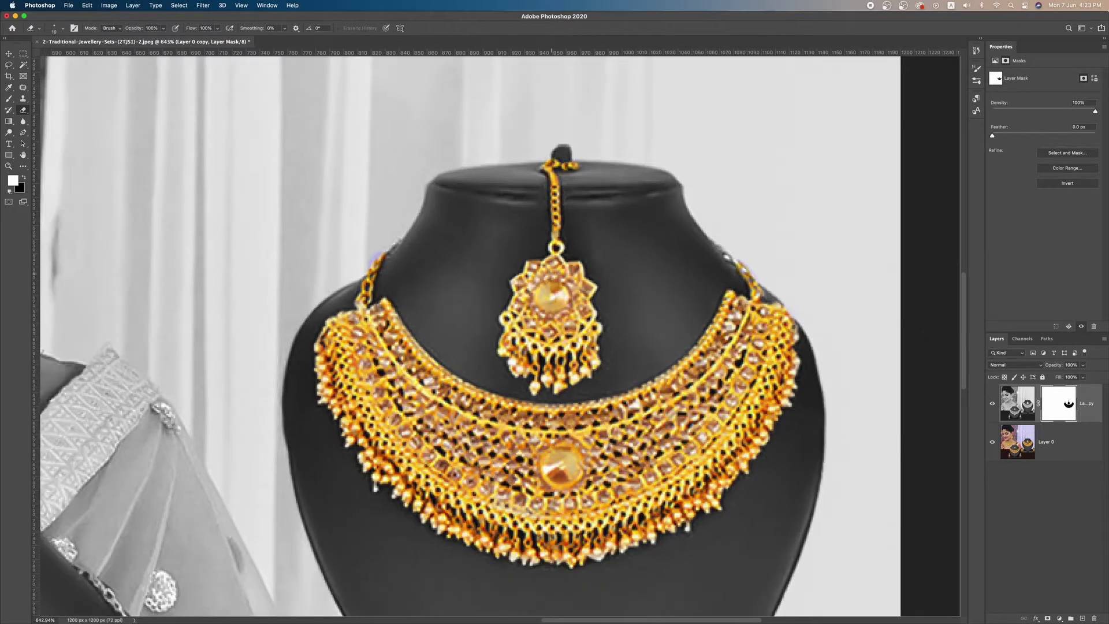
pyautogui.scroll(-4, 569, 286)
# Erase the mask over the upper and middle part of the model's forehead ornament to reveal its gold
pyautogui.moveTo(519, 366); pyautogui.dragTo(583, 331)
pyautogui.moveTo(619, 376); pyautogui.dragTo(688, 437)
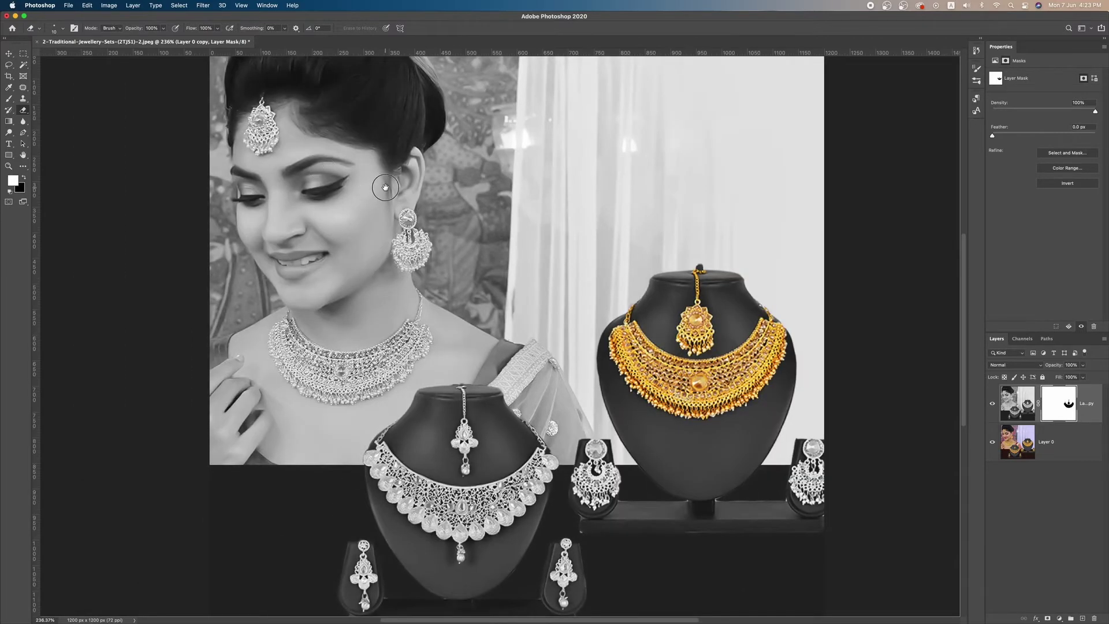
pyautogui.scroll(3, 375, 184)
pyautogui.scroll(5, 371, 196)
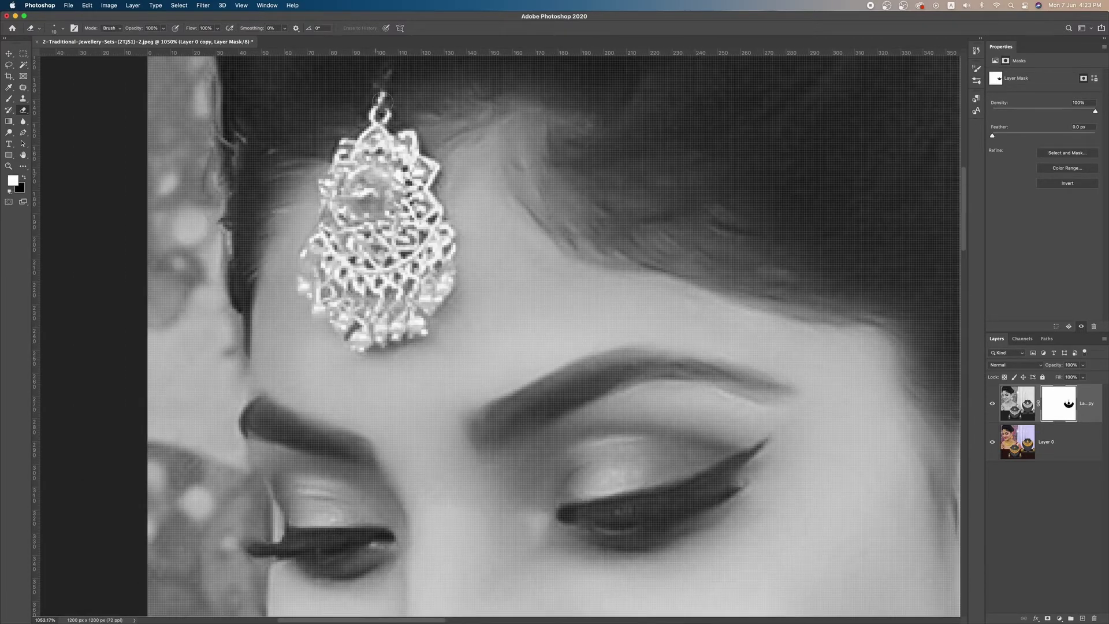
pyautogui.moveTo(382, 104)
pyautogui.mouseDown()
pyautogui.moveTo(347, 147)
pyautogui.moveTo(334, 190)
pyautogui.moveTo(393, 144)
pyautogui.moveTo(404, 164)
pyautogui.moveTo(425, 166)
pyautogui.moveTo(420, 185)
pyautogui.moveTo(401, 189)
pyautogui.moveTo(386, 163)
pyautogui.moveTo(364, 210)
pyautogui.moveTo(358, 179)
pyautogui.moveTo(340, 207)
pyautogui.moveTo(334, 196)
pyautogui.moveTo(309, 256)
pyautogui.moveTo(332, 273)
pyautogui.moveTo(350, 214)
pyautogui.moveTo(368, 221)
pyautogui.moveTo(410, 195)
pyautogui.moveTo(424, 201)
pyautogui.moveTo(444, 264)
pyautogui.moveTo(404, 258)
pyautogui.moveTo(403, 283)
pyautogui.mouseUp()
pyautogui.press('super+r')
pyautogui.press('super+r')
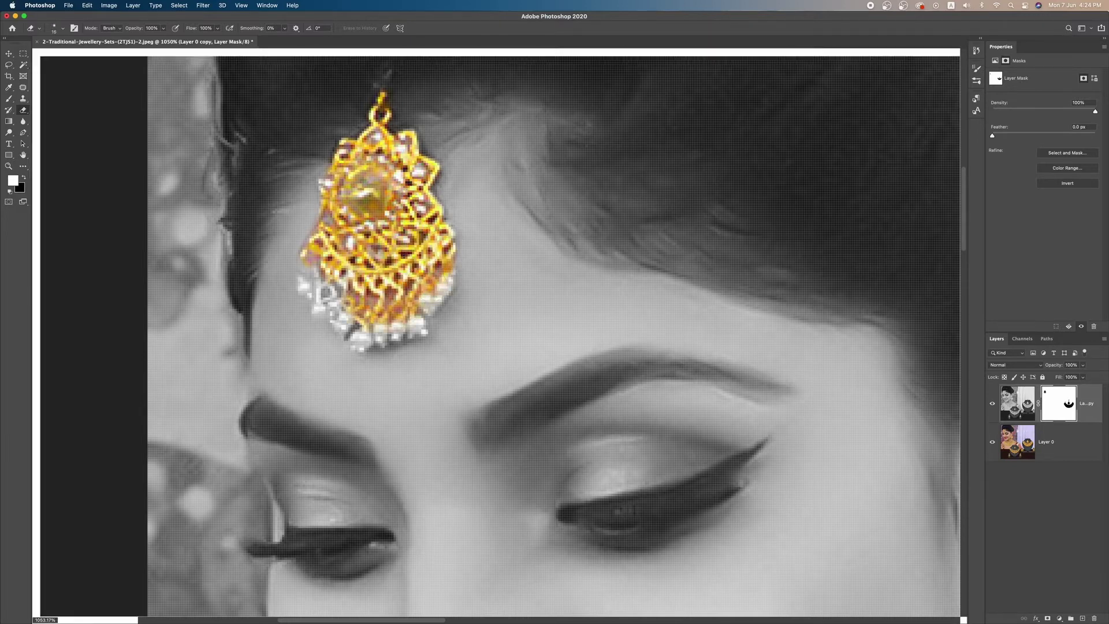
# Reveal the forehead ornament's hanging pearls, outer edges and top hook on the mask
pyautogui.moveTo(392, 336)
pyautogui.mouseDown()
pyautogui.moveTo(360, 328)
pyautogui.moveTo(309, 271)
pyautogui.mouseUp()
pyautogui.press('super+r')
pyautogui.press('[')
pyautogui.press('[')
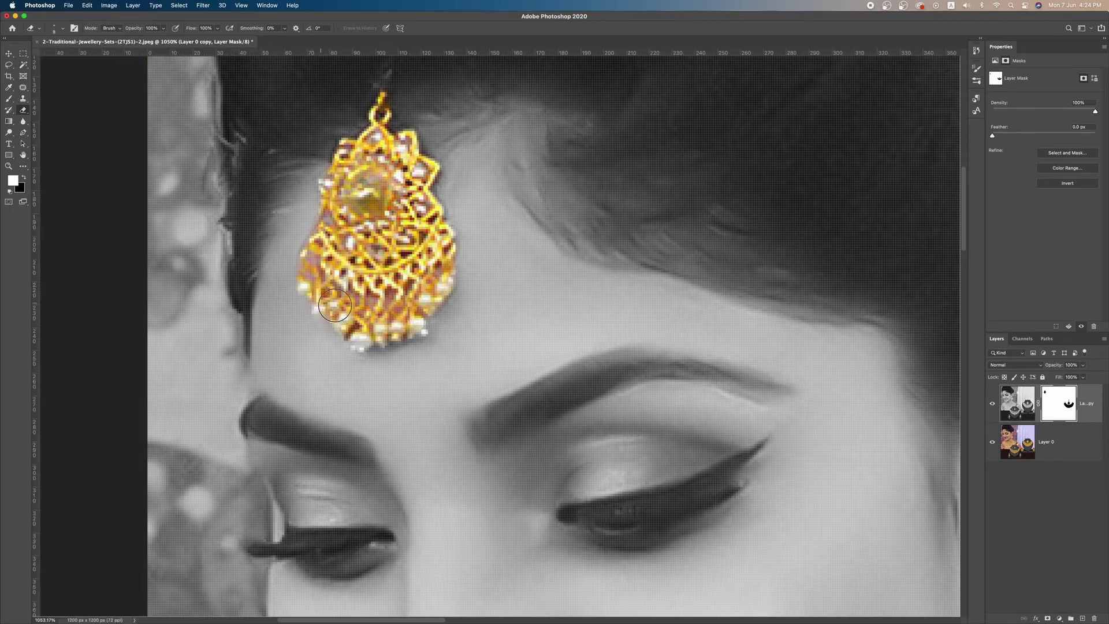
pyautogui.moveTo(357, 338)
pyautogui.mouseDown()
pyautogui.moveTo(416, 332)
pyautogui.moveTo(443, 293)
pyautogui.moveTo(442, 271)
pyautogui.mouseUp()
pyautogui.moveTo(393, 150)
pyautogui.mouseDown()
pyautogui.moveTo(416, 172)
pyautogui.moveTo(368, 146)
pyautogui.moveTo(324, 175)
pyautogui.mouseUp()
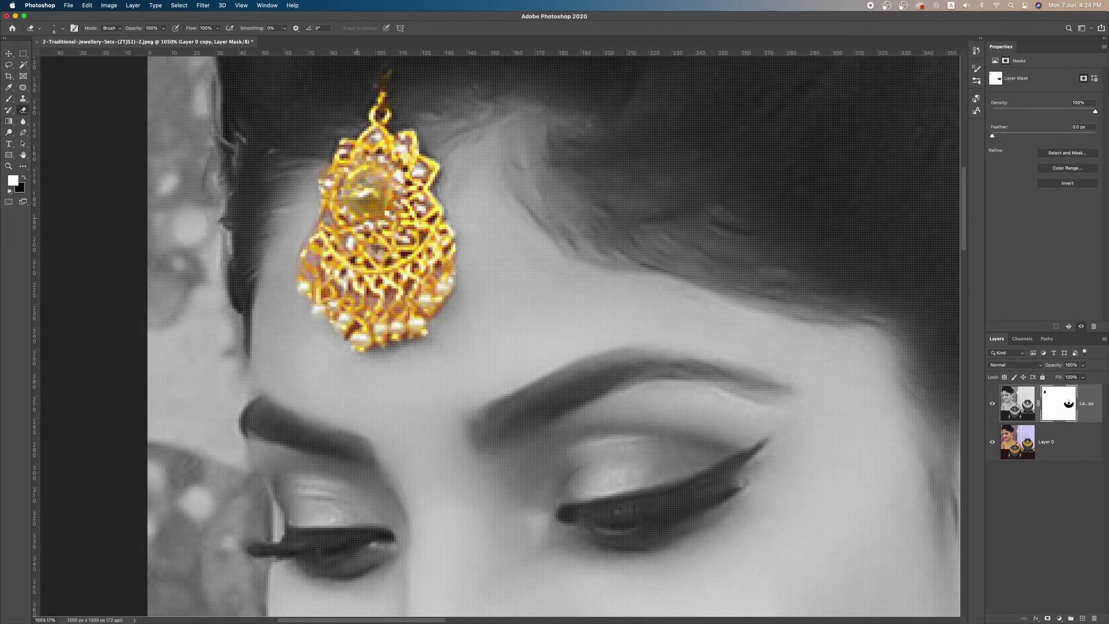
pyautogui.scroll(-6, 416, 234)
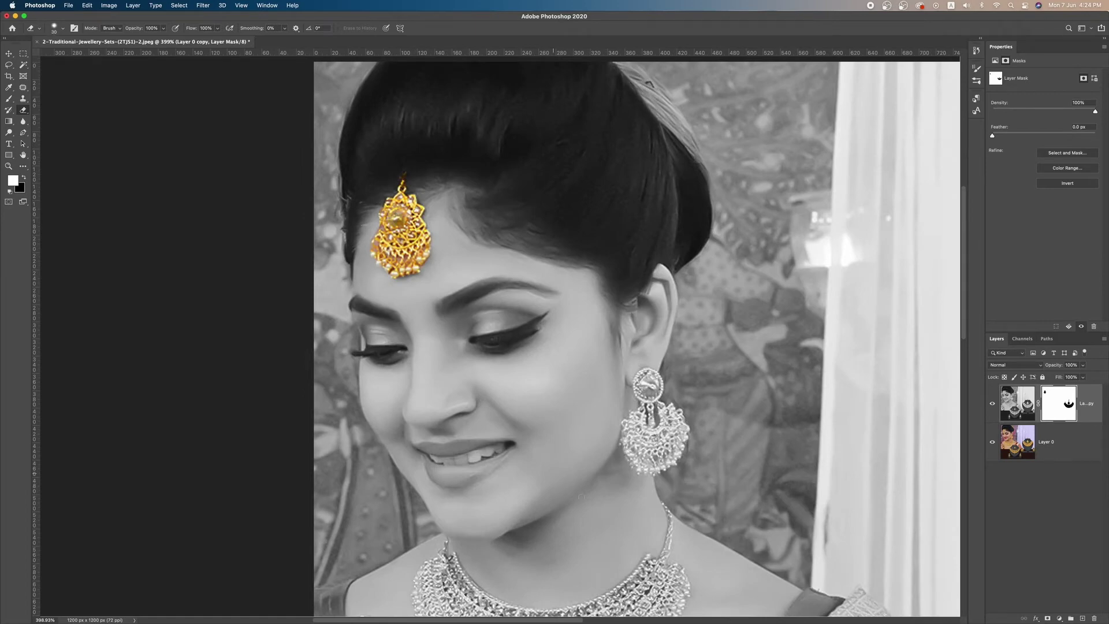
# Erase the mask over the lower crescent and hanging pearls of the model's earring to reveal its gold
pyautogui.scroll(3, 657, 410)
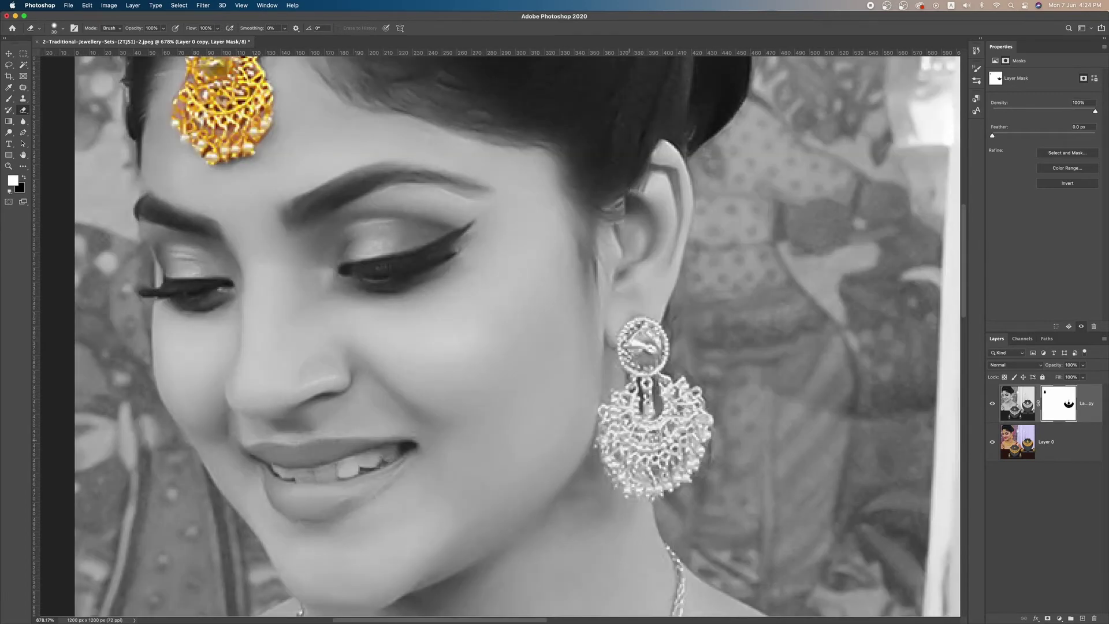
pyautogui.moveTo(613, 434)
pyautogui.mouseDown()
pyautogui.moveTo(633, 482)
pyautogui.moveTo(664, 480)
pyautogui.moveTo(647, 439)
pyautogui.mouseUp()
pyautogui.scroll(3, 676, 444)
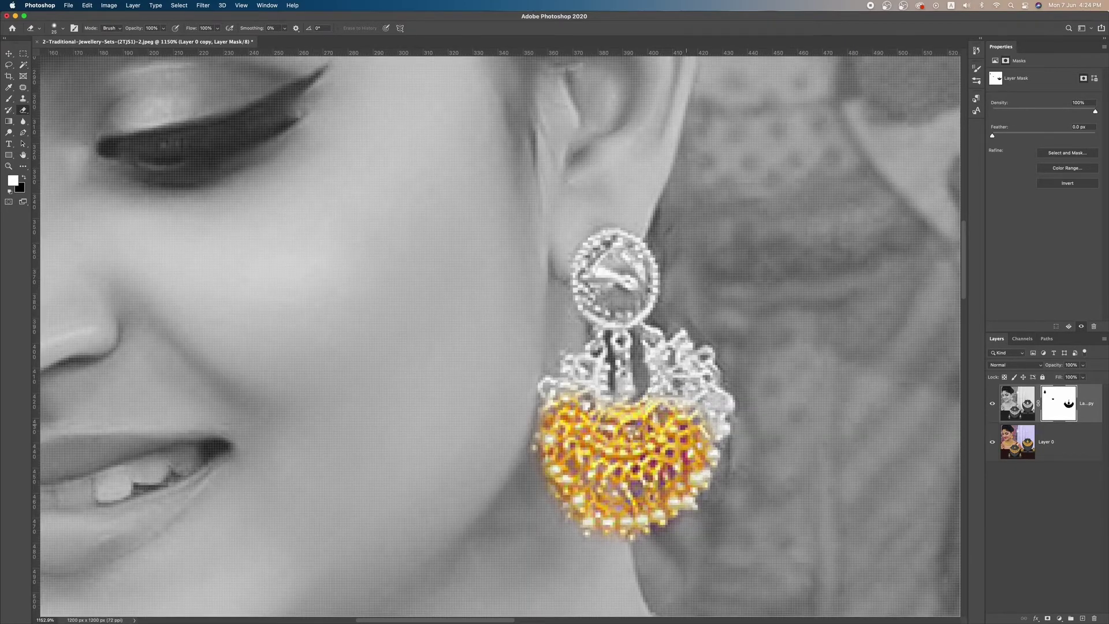
# With a smaller eraser, reveal the gold along the upper right part of the earring's crescent on the mask
pyautogui.press('[')
pyautogui.press('[')
pyautogui.press('[')
pyautogui.press('[')
pyautogui.press('[')
pyautogui.moveTo(647, 335)
pyautogui.mouseDown()
pyautogui.moveTo(701, 351)
pyautogui.moveTo(726, 399)
pyautogui.moveTo(704, 472)
pyautogui.moveTo(714, 406)
pyautogui.moveTo(657, 351)
pyautogui.moveTo(675, 349)
pyautogui.moveTo(706, 408)
pyautogui.mouseUp()
# With a larger eraser, reveal the earring's upper left part, connecting links and round stud on the mask
pyautogui.press(']')
pyautogui.press(']')
pyautogui.press(']')
pyautogui.moveTo(590, 363)
pyautogui.mouseDown()
pyautogui.moveTo(570, 403)
pyautogui.moveTo(575, 364)
pyautogui.moveTo(554, 404)
pyautogui.moveTo(595, 420)
pyautogui.moveTo(626, 375)
pyautogui.mouseUp()
pyautogui.moveTo(590, 246)
pyautogui.mouseDown()
pyautogui.moveTo(633, 241)
pyautogui.moveTo(645, 292)
pyautogui.moveTo(623, 314)
pyautogui.moveTo(585, 264)
pyautogui.moveTo(609, 317)
pyautogui.moveTo(594, 292)
pyautogui.moveTo(615, 281)
pyautogui.moveTo(589, 274)
pyautogui.moveTo(629, 254)
pyautogui.moveTo(597, 297)
pyautogui.moveTo(596, 275)
pyautogui.moveTo(635, 257)
pyautogui.moveTo(628, 305)
pyautogui.moveTo(647, 302)
pyautogui.moveTo(604, 324)
pyautogui.mouseUp()
pyautogui.hotkey('ctrl', 'r')
pyautogui.press(']')
pyautogui.press(']')
# Erase the mask over the model's upper and lower lips to reveal their red
pyautogui.scroll(-10, 578, 354)
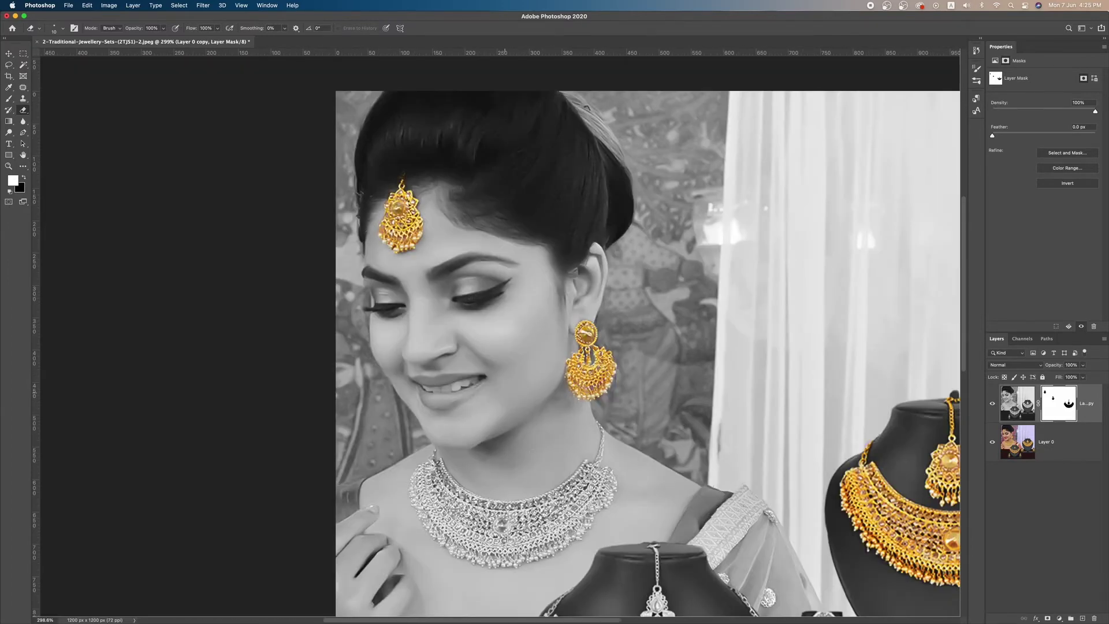
pyautogui.scroll(10, 418, 386)
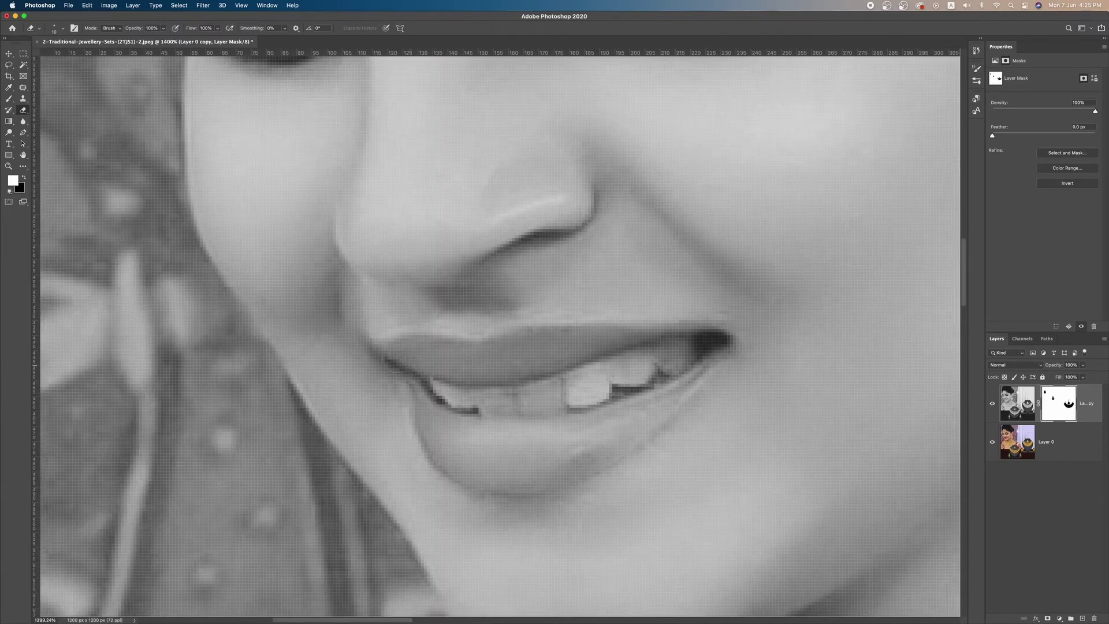
pyautogui.moveTo(390, 347)
pyautogui.mouseDown()
pyautogui.moveTo(523, 344)
pyautogui.moveTo(550, 355)
pyautogui.moveTo(405, 370)
pyautogui.mouseUp()
pyautogui.moveTo(555, 353)
pyautogui.mouseDown()
pyautogui.moveTo(601, 338)
pyautogui.moveTo(722, 338)
pyautogui.moveTo(653, 401)
pyautogui.moveTo(453, 433)
pyautogui.moveTo(407, 384)
pyautogui.moveTo(514, 488)
pyautogui.moveTo(650, 434)
pyautogui.moveTo(569, 450)
pyautogui.moveTo(491, 448)
pyautogui.moveTo(641, 430)
pyautogui.mouseUp()
pyautogui.press('super+r')
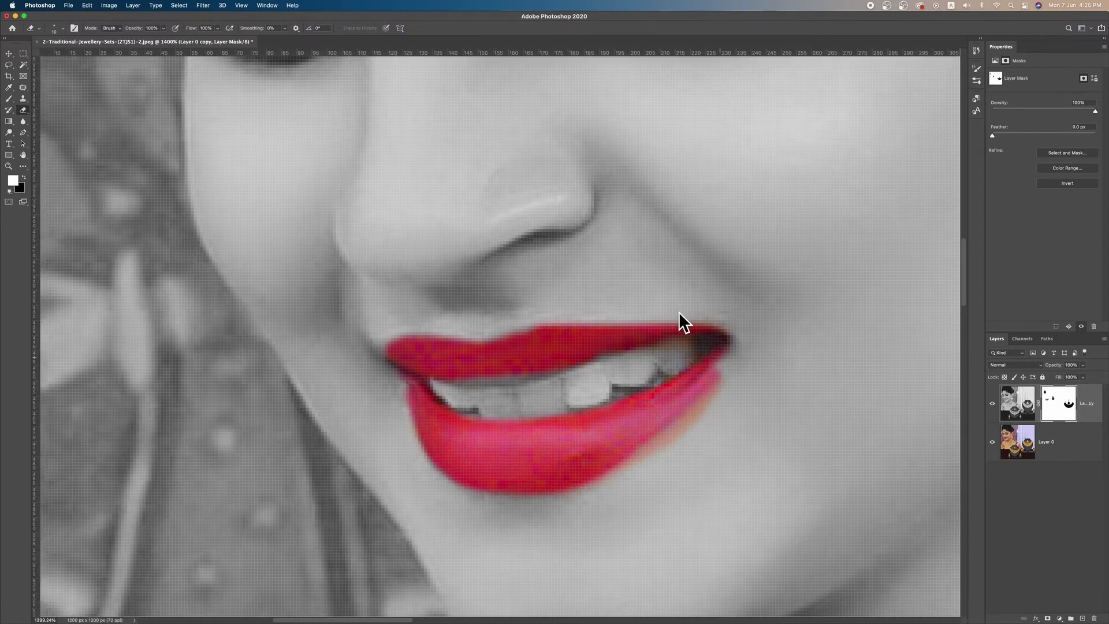
# Swap the mask colors and restore black and white over the color spill along the lower lip's right edge and mouth corner
pyautogui.scroll(-6, 664, 330)
pyautogui.scroll(10, 663, 343)
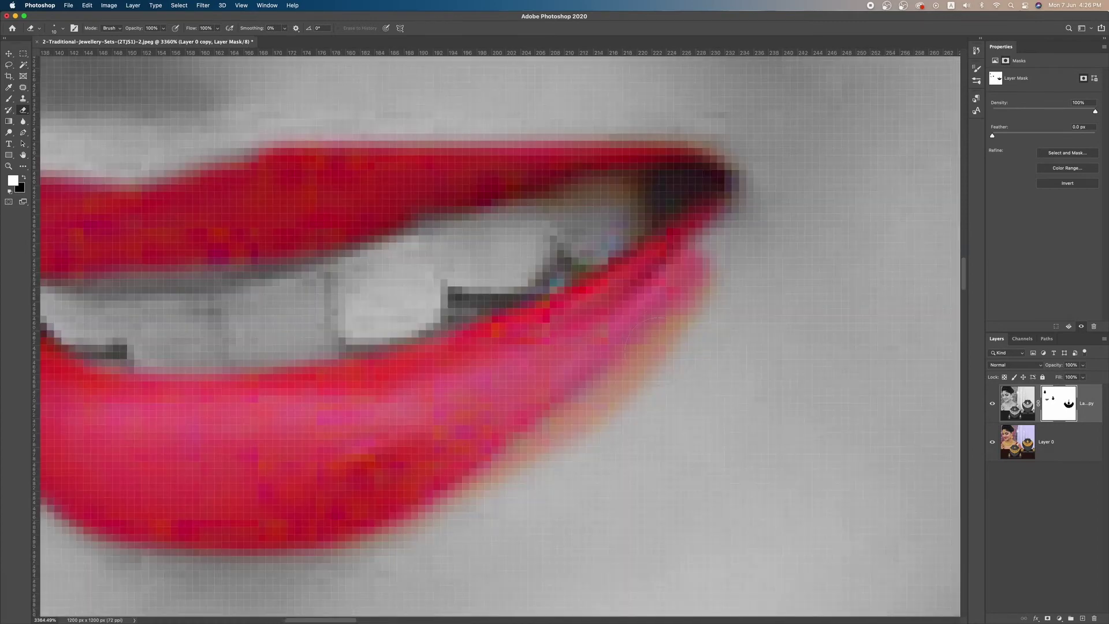
pyautogui.scroll(2, 642, 336)
pyautogui.scroll(-4, 644, 341)
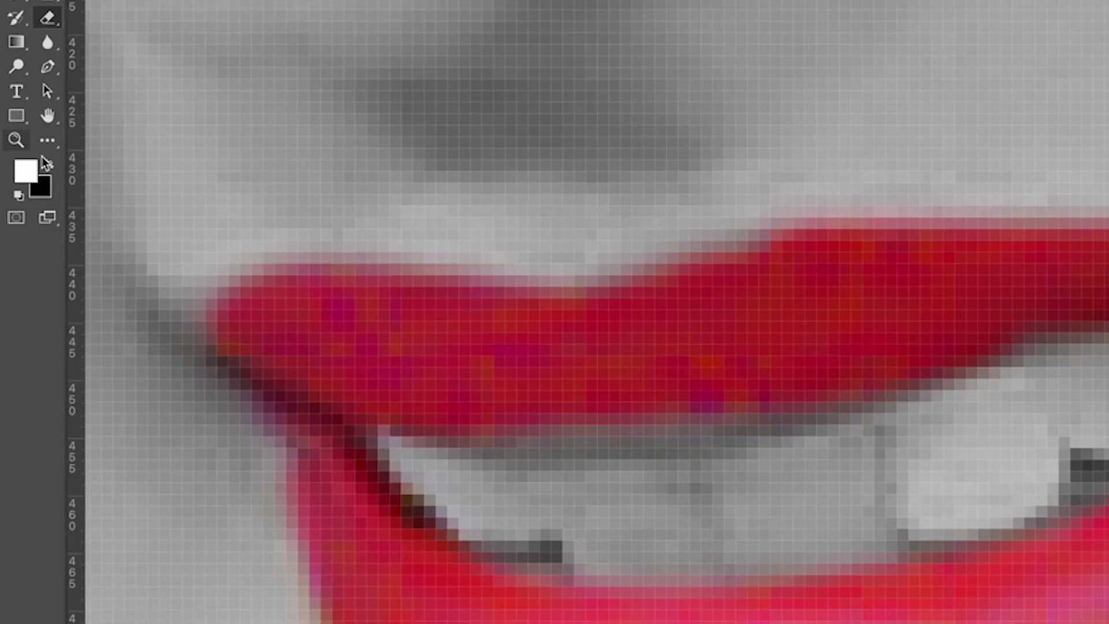
pyautogui.click(24, 178)
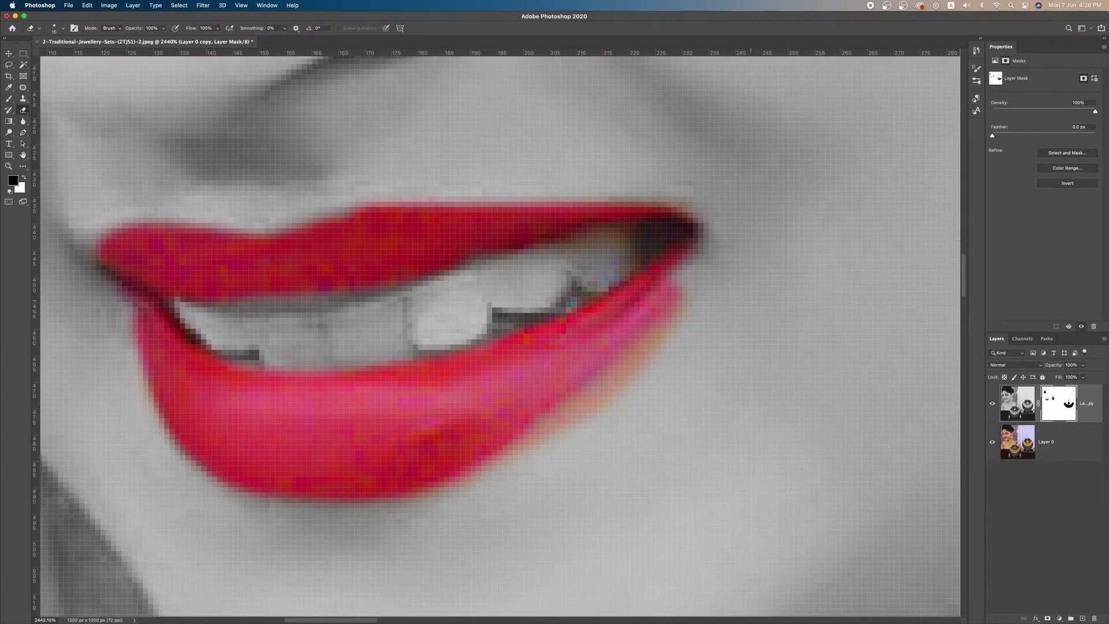
pyautogui.moveTo(716, 312); pyautogui.dragTo(648, 395)
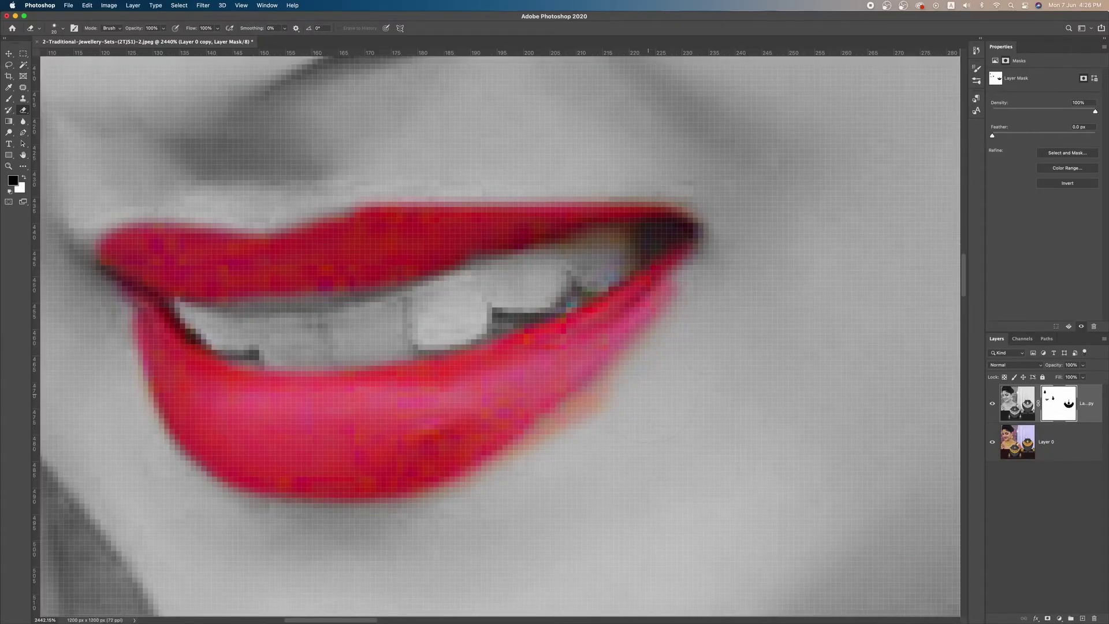
pyautogui.moveTo(531, 485); pyautogui.dragTo(636, 421)
pyautogui.press('[')
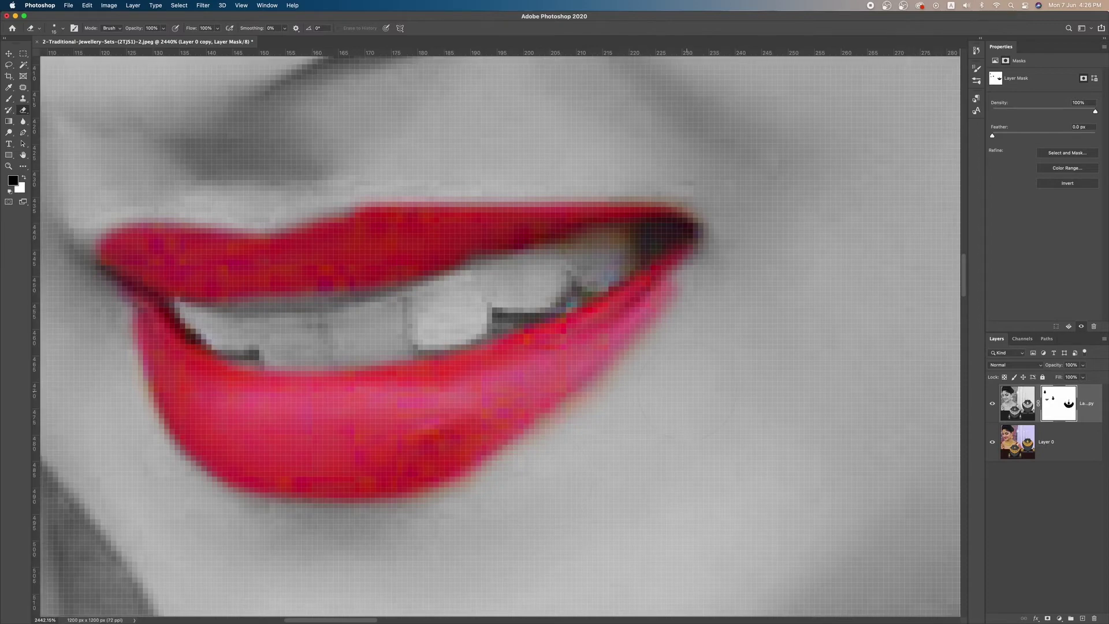
pyautogui.moveTo(665, 306)
pyautogui.mouseDown()
pyautogui.moveTo(612, 364)
pyautogui.moveTo(457, 484)
pyautogui.mouseUp()
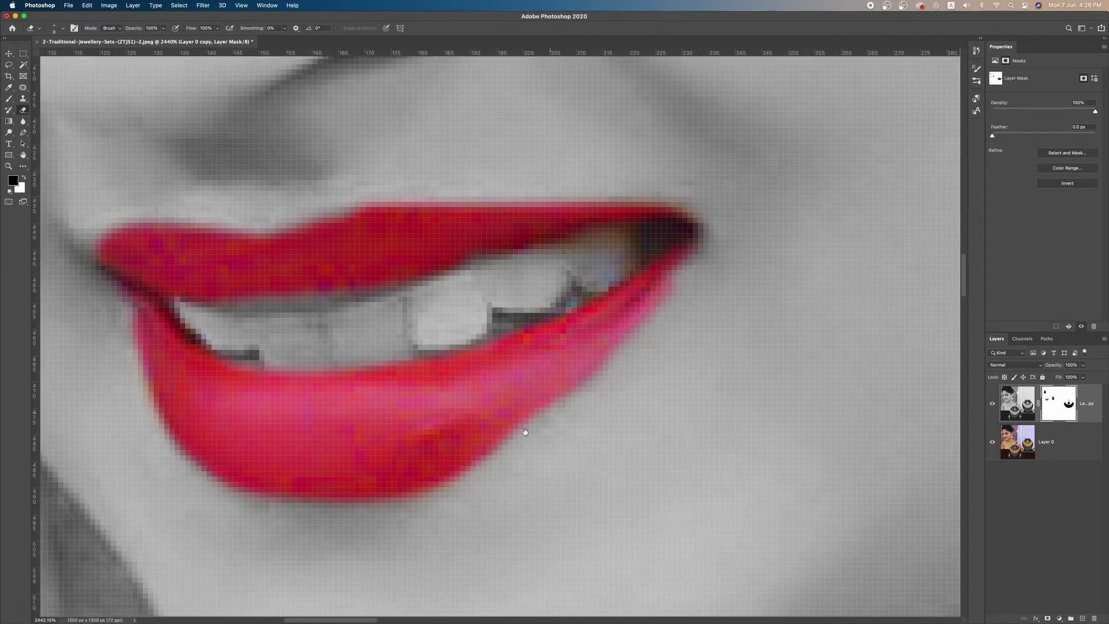
pyautogui.moveTo(571, 401); pyautogui.dragTo(670, 304)
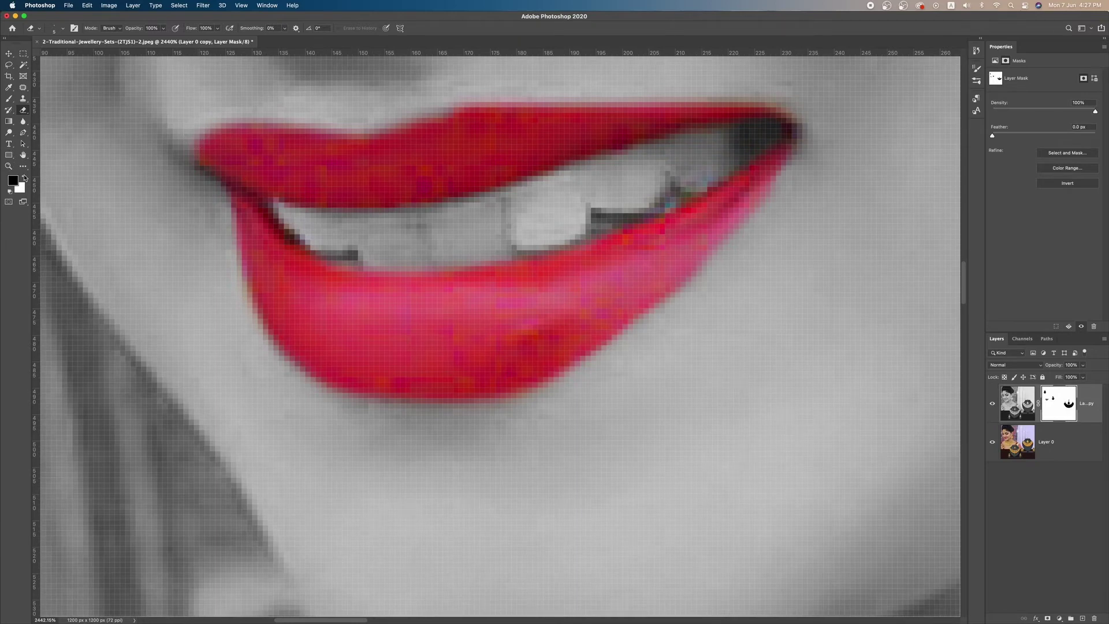
# Toggle the black-and-white layer's visibility to compare the revealed lips with the original color photo
pyautogui.click(993, 404)
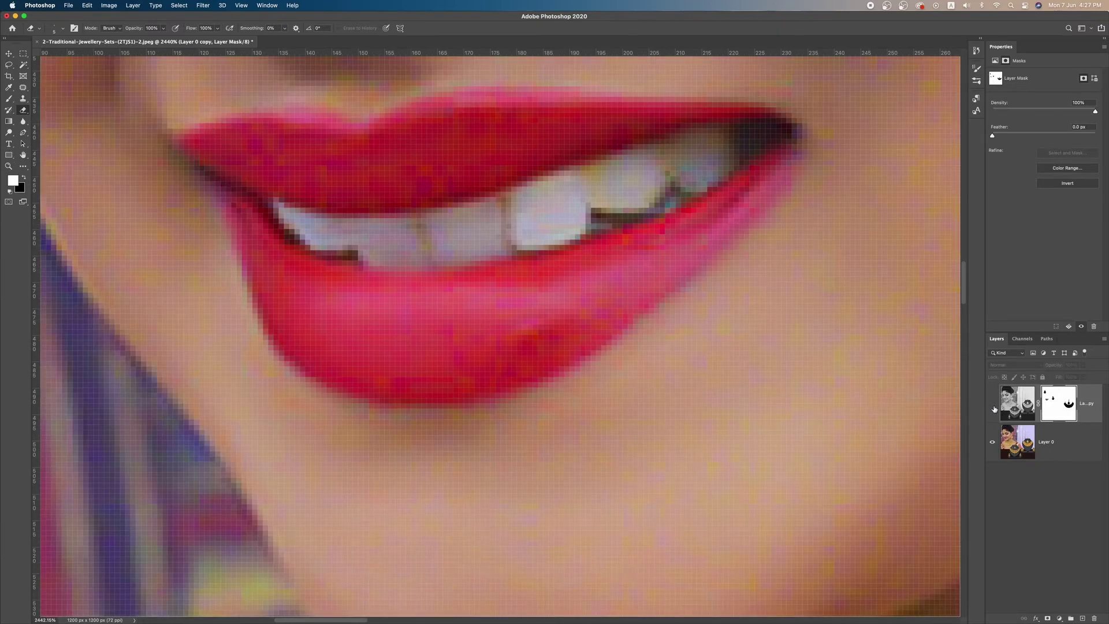
pyautogui.click(993, 404)
pyautogui.click(993, 404)
pyautogui.click(993, 404)
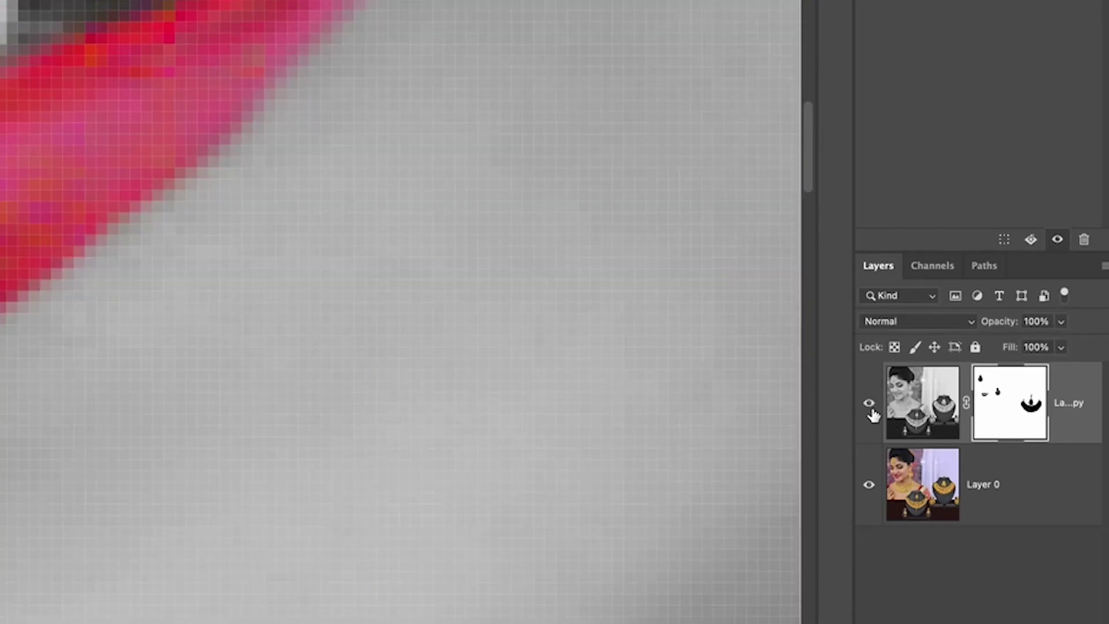
pyautogui.click(870, 406)
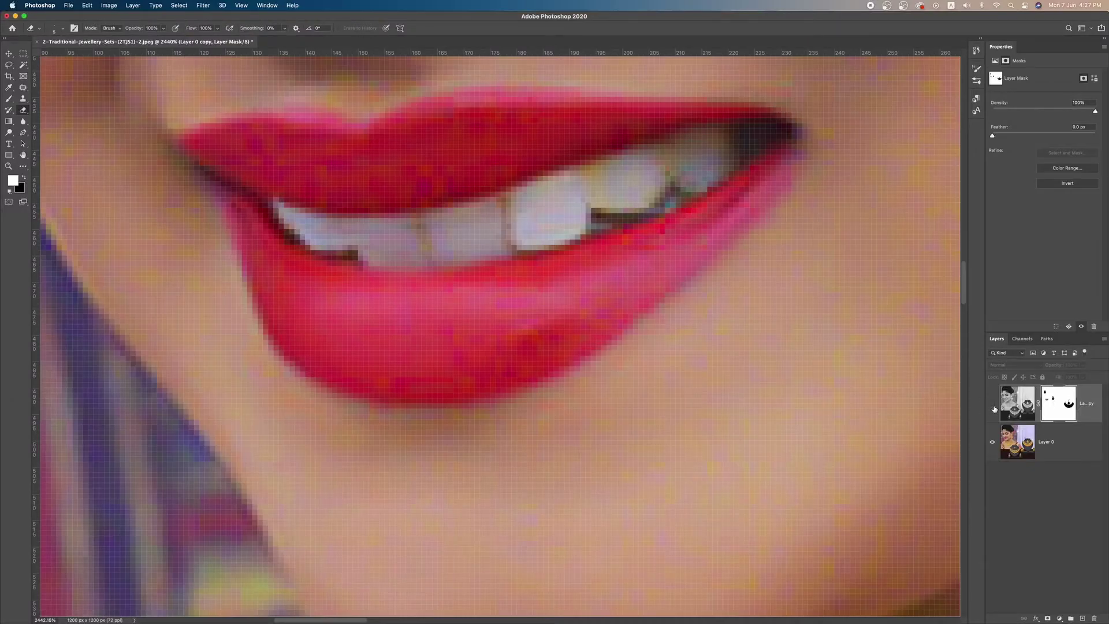
pyautogui.click(995, 408)
pyautogui.click(995, 408)
pyautogui.click(992, 404)
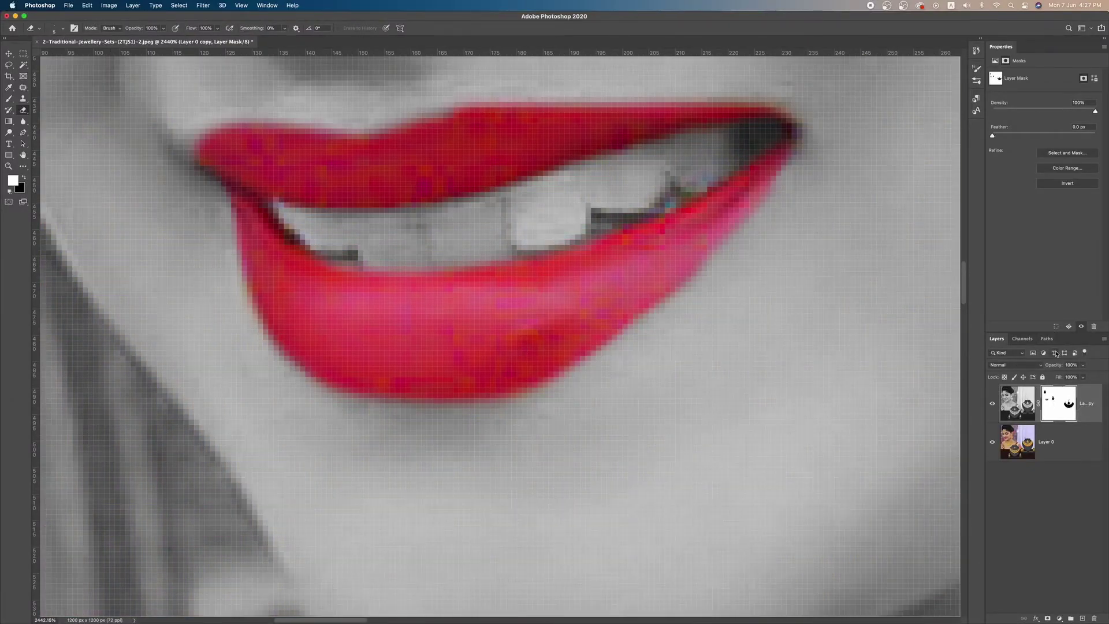
# Lower the black-and-white layer's opacity to 40% and reveal the upper lip's missing edges on the mask
pyautogui.moveTo(1056, 367); pyautogui.dragTo(1033, 368)
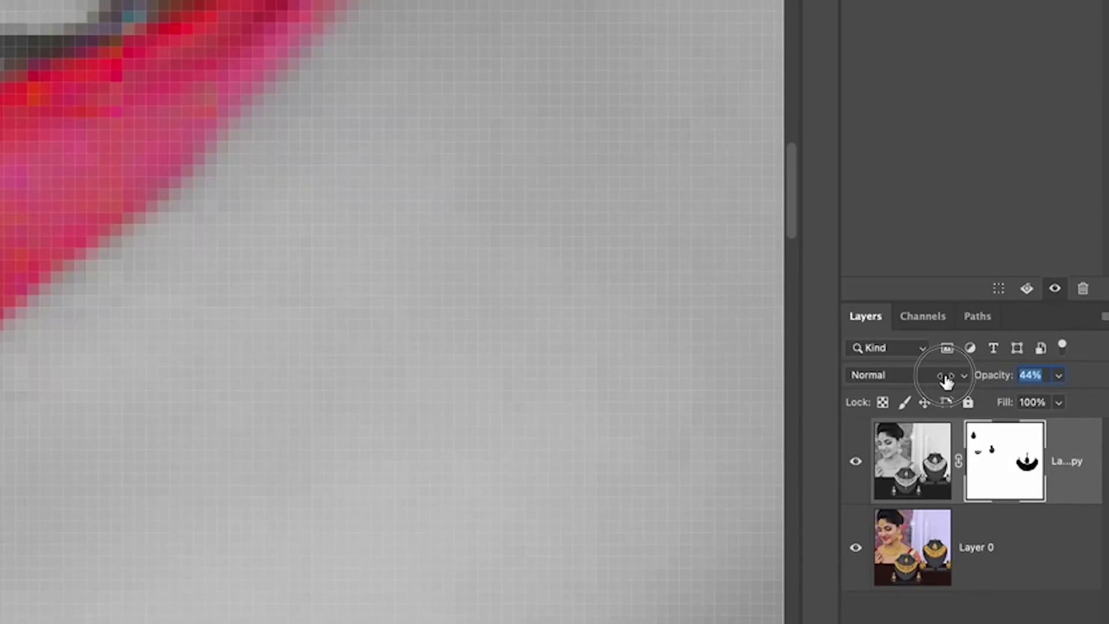
pyautogui.moveTo(946, 381); pyautogui.dragTo(960, 380)
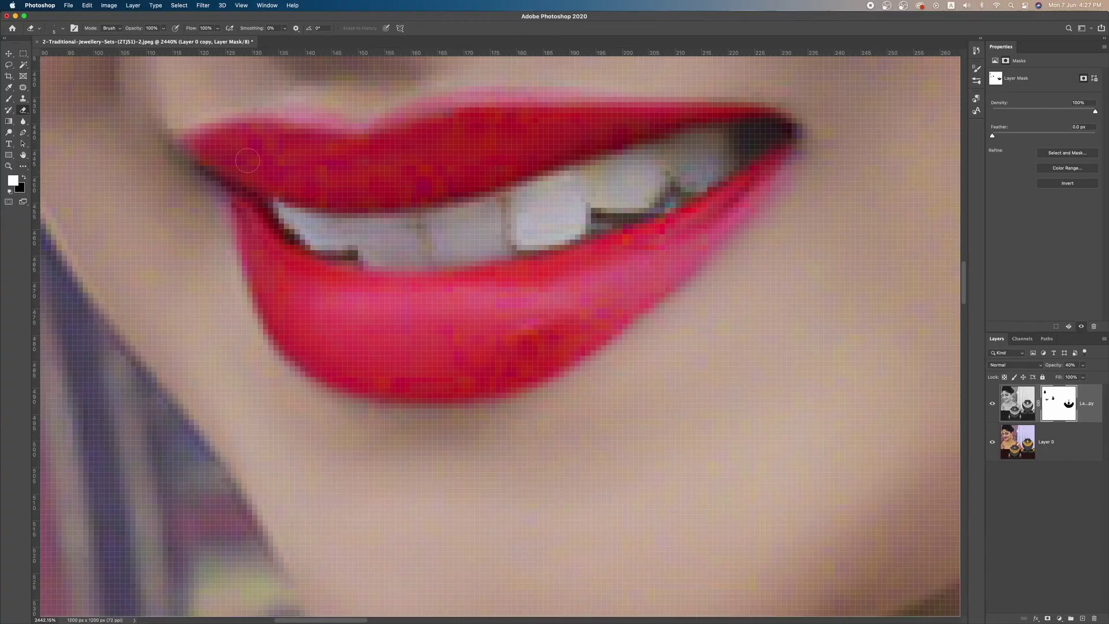
pyautogui.moveTo(214, 135)
pyautogui.mouseDown()
pyautogui.moveTo(352, 139)
pyautogui.moveTo(416, 115)
pyautogui.moveTo(578, 106)
pyautogui.moveTo(518, 104)
pyautogui.moveTo(403, 123)
pyautogui.moveTo(524, 104)
pyautogui.moveTo(704, 114)
pyautogui.moveTo(535, 119)
pyautogui.moveTo(393, 180)
pyautogui.moveTo(211, 154)
pyautogui.moveTo(210, 140)
pyautogui.moveTo(194, 142)
pyautogui.moveTo(225, 131)
pyautogui.moveTo(191, 130)
pyautogui.mouseUp()
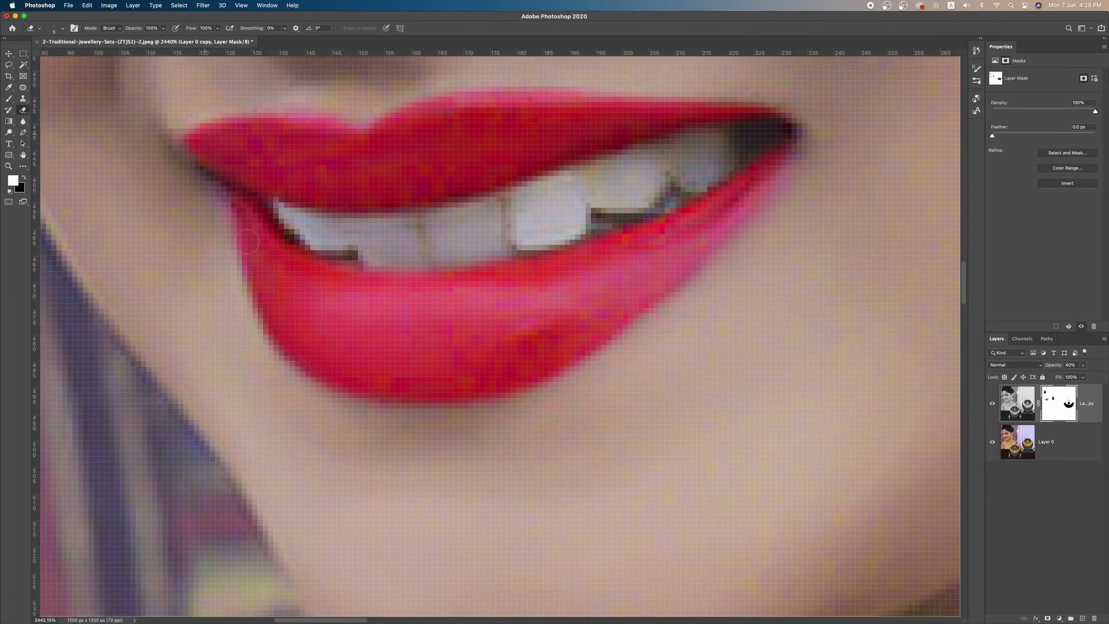
# Reveal the lower lip's outer edges and right corner on the mask, and return the layer to 100% opacity
pyautogui.moveTo(225, 185)
pyautogui.mouseDown()
pyautogui.moveTo(254, 240)
pyautogui.moveTo(243, 290)
pyautogui.moveTo(263, 285)
pyautogui.mouseUp()
pyautogui.moveTo(240, 237); pyautogui.dragTo(279, 328)
pyautogui.moveTo(334, 377); pyautogui.dragTo(416, 398)
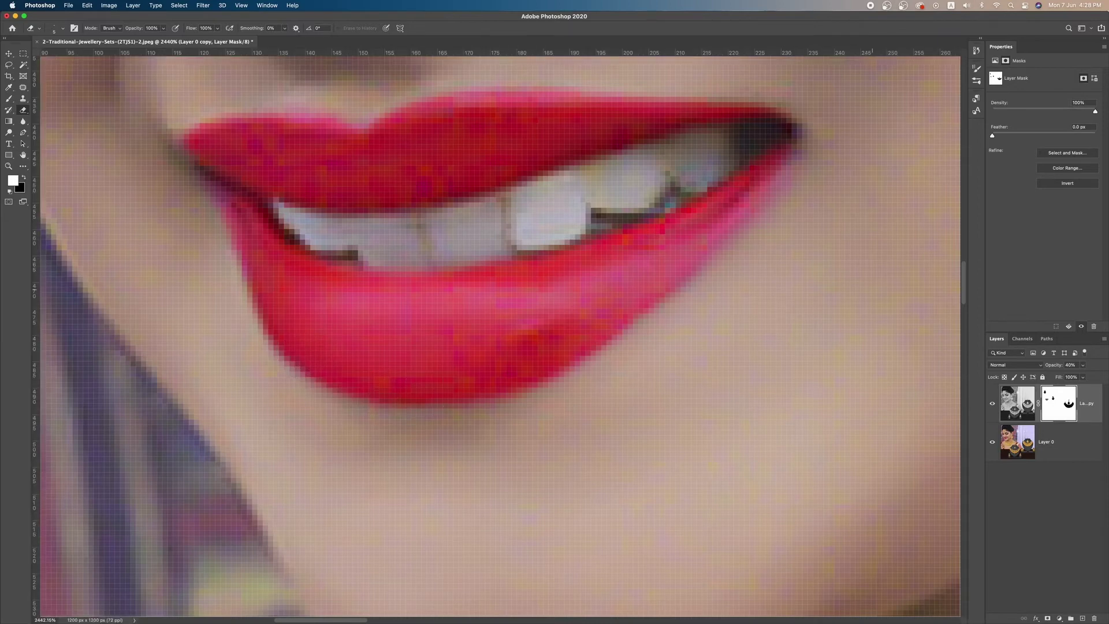
pyautogui.moveTo(740, 212)
pyautogui.mouseDown()
pyautogui.moveTo(783, 141)
pyautogui.moveTo(703, 228)
pyautogui.mouseUp()
pyautogui.moveTo(533, 343); pyautogui.dragTo(523, 353)
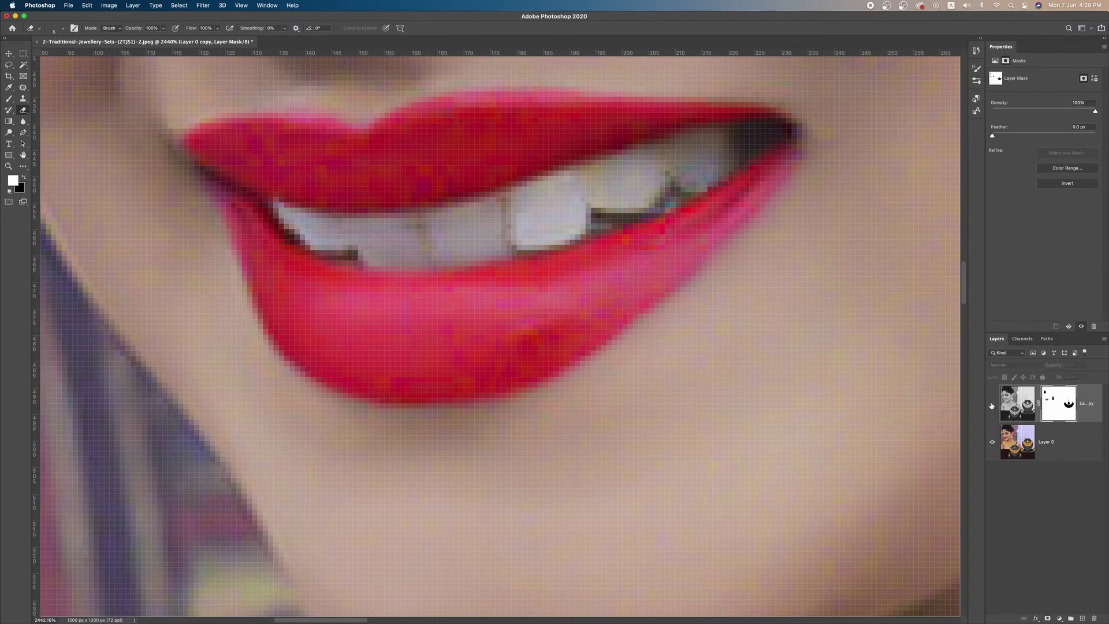
pyautogui.click(992, 404)
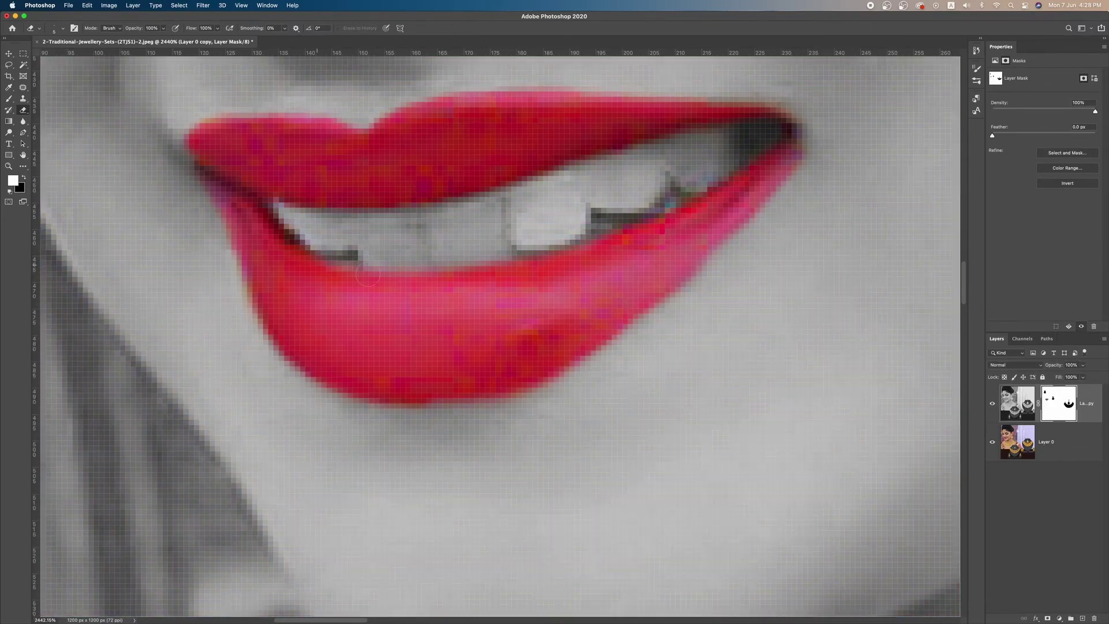
# Erase the mask over the main body of the model's necklace to reveal its gold
pyautogui.scroll(-15, 368, 275)
pyautogui.scroll(10, 432, 290)
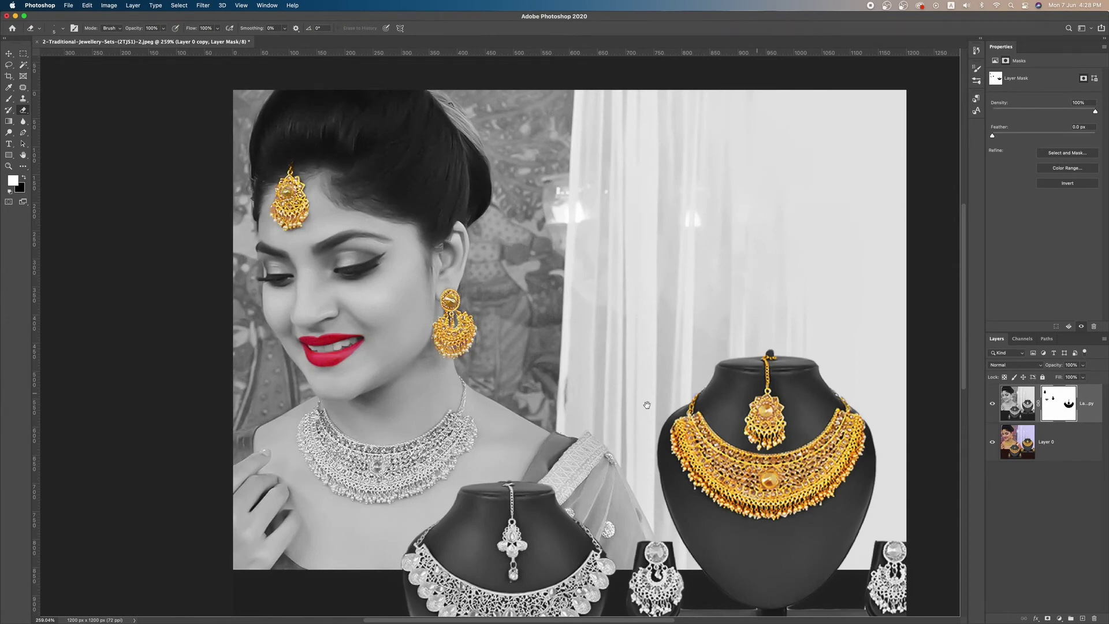
pyautogui.scroll(-3, 561, 361)
pyautogui.hscroll(-2, 561, 361)
pyautogui.press('super+r')
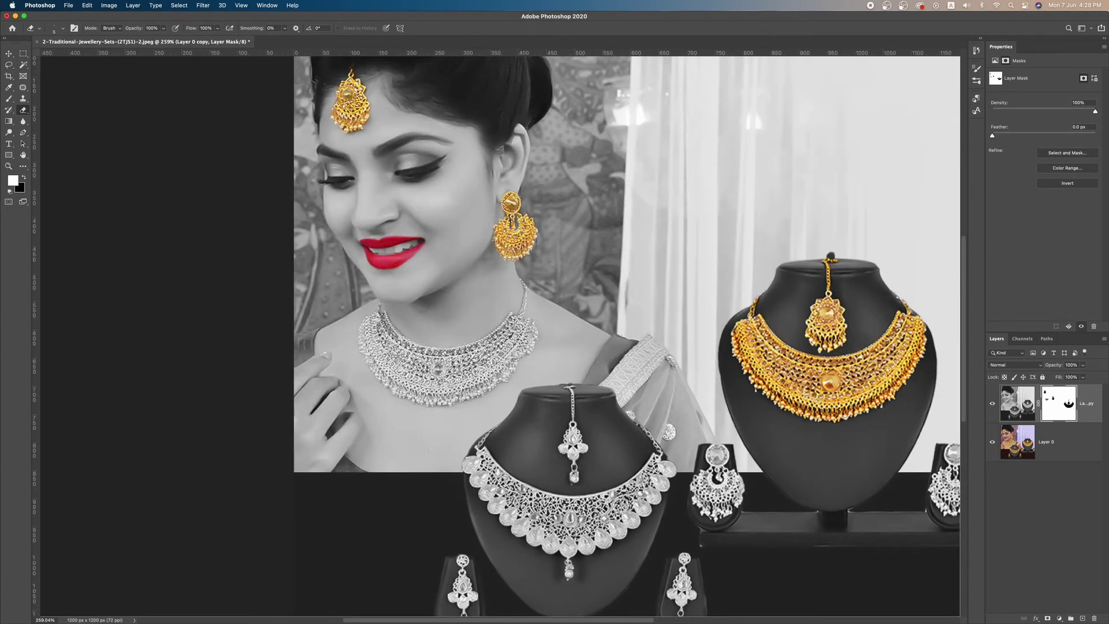
pyautogui.scroll(5, 424, 363)
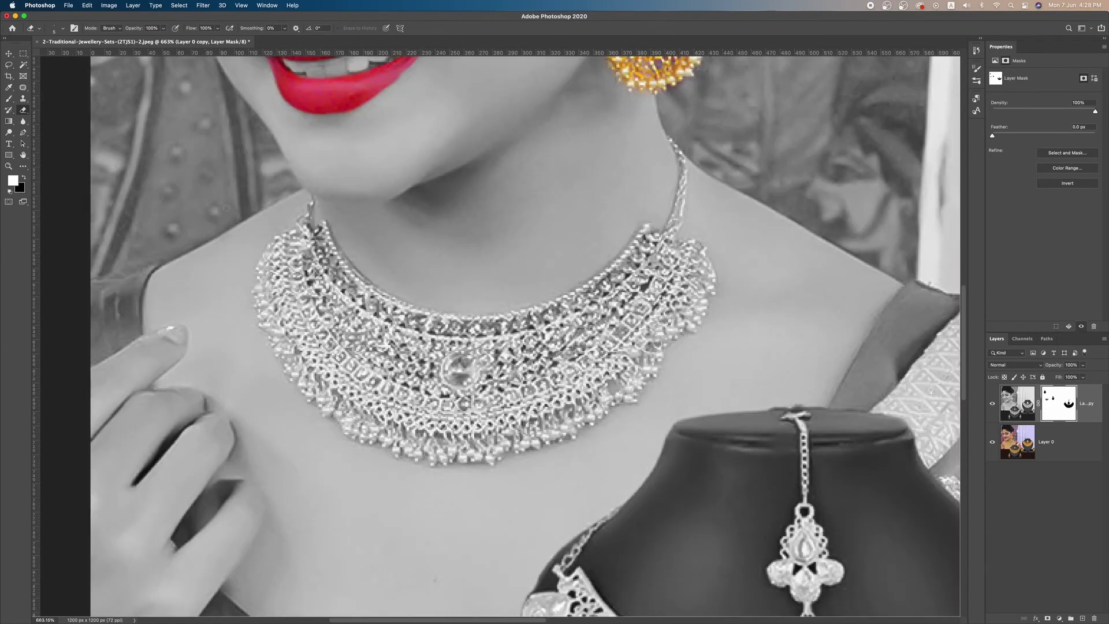
pyautogui.press(']')
pyautogui.moveTo(367, 340)
pyautogui.mouseDown()
pyautogui.moveTo(529, 388)
pyautogui.moveTo(448, 408)
pyautogui.moveTo(313, 373)
pyautogui.moveTo(331, 413)
pyautogui.moveTo(478, 432)
pyautogui.moveTo(390, 306)
pyautogui.moveTo(571, 325)
pyautogui.moveTo(647, 272)
pyautogui.moveTo(665, 244)
pyautogui.moveTo(624, 338)
pyautogui.moveTo(642, 367)
pyautogui.moveTo(675, 292)
pyautogui.mouseUp()
# Reveal the gold on the upper left end and inner edge of the model's necklace on the mask
pyautogui.moveTo(290, 254)
pyautogui.mouseDown()
pyautogui.moveTo(289, 315)
pyautogui.moveTo(324, 266)
pyautogui.moveTo(347, 277)
pyautogui.mouseUp()
pyautogui.press('super+r')
pyautogui.press('super+r')
pyautogui.moveTo(324, 227); pyautogui.dragTo(345, 268)
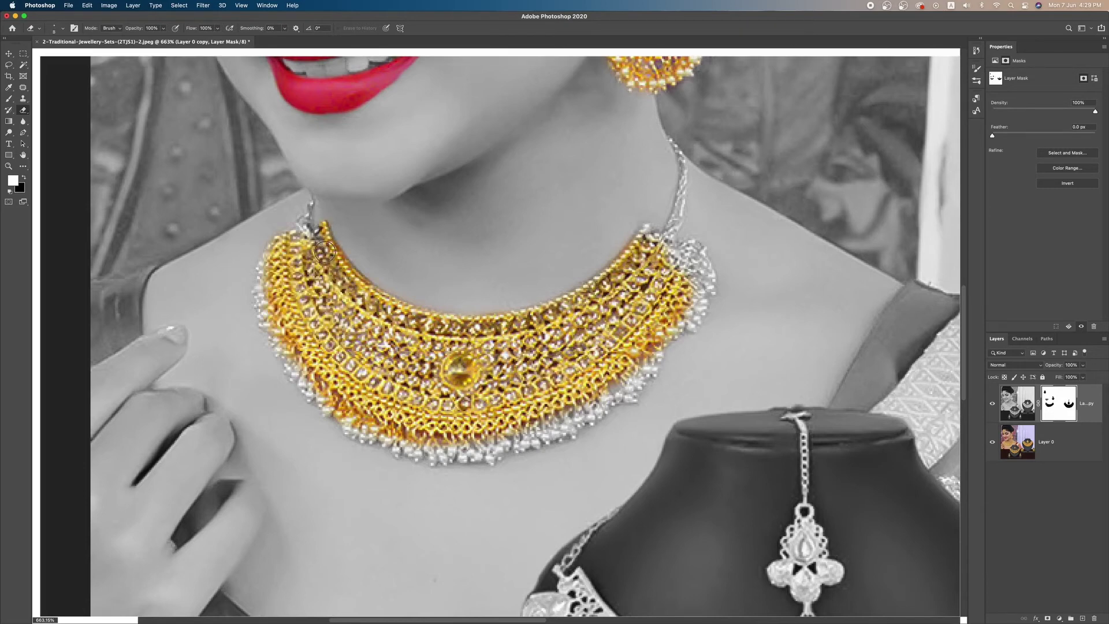
# Reveal the hanging pearls, outer edges and right end of the model's necklace on the mask
pyautogui.scroll(3, 324, 251)
pyautogui.moveTo(229, 274)
pyautogui.mouseDown()
pyautogui.moveTo(224, 360)
pyautogui.moveTo(237, 448)
pyautogui.moveTo(273, 506)
pyautogui.moveTo(241, 356)
pyautogui.moveTo(248, 399)
pyautogui.moveTo(329, 468)
pyautogui.moveTo(487, 527)
pyautogui.moveTo(583, 505)
pyautogui.moveTo(461, 429)
pyautogui.moveTo(487, 446)
pyautogui.moveTo(699, 370)
pyautogui.moveTo(809, 295)
pyautogui.moveTo(794, 293)
pyautogui.mouseUp()
pyautogui.scroll(-2, 593, 491)
pyautogui.press(']')
pyautogui.press(']')
pyautogui.scroll(3, 474, 439)
pyautogui.moveTo(794, 294)
pyautogui.mouseDown()
pyautogui.moveTo(624, 375)
pyautogui.moveTo(634, 341)
pyautogui.moveTo(582, 459)
pyautogui.mouseUp()
pyautogui.moveTo(676, 398)
pyautogui.mouseDown()
pyautogui.moveTo(719, 283)
pyautogui.moveTo(690, 234)
pyautogui.moveTo(667, 277)
pyautogui.mouseUp()
pyautogui.moveTo(667, 278); pyautogui.dragTo(640, 370)
pyautogui.moveTo(543, 317)
pyautogui.mouseDown()
pyautogui.moveTo(555, 312)
pyautogui.moveTo(579, 329)
pyautogui.moveTo(558, 389)
pyautogui.mouseUp()
# With a smaller eraser, reveal the gold of the model's right necklace chain up to her neck on the mask
pyautogui.press('[')
pyautogui.press('[')
pyautogui.press('[')
pyautogui.moveTo(595, 342)
pyautogui.mouseDown()
pyautogui.moveTo(608, 297)
pyautogui.moveTo(572, 397)
pyautogui.moveTo(542, 276)
pyautogui.mouseUp()
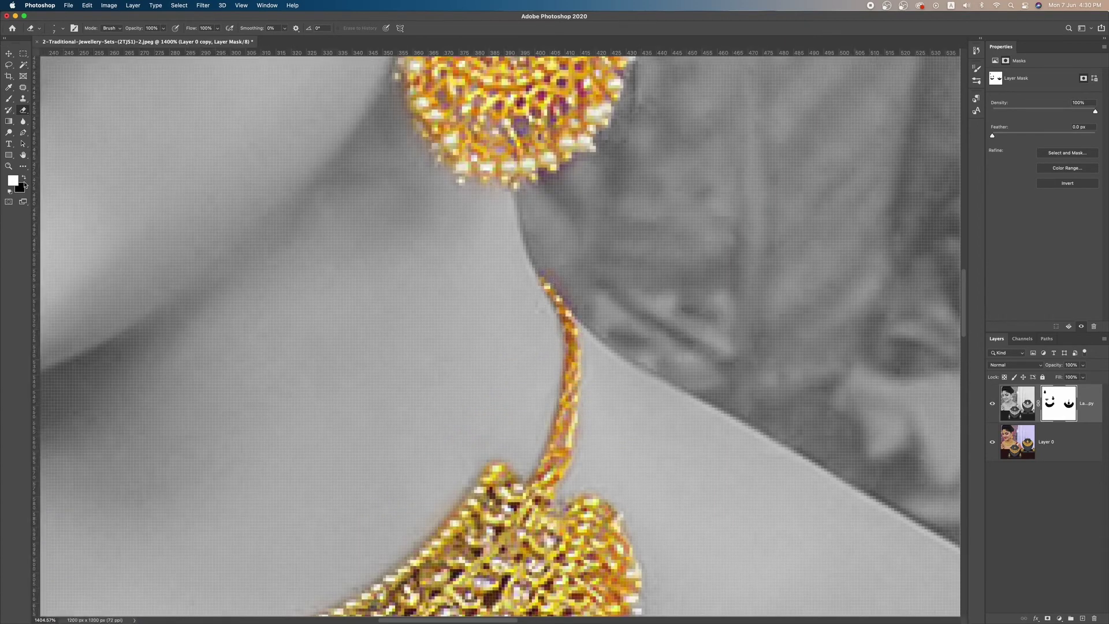
pyautogui.moveTo(549, 259)
pyautogui.mouseDown()
pyautogui.moveTo(579, 303)
pyautogui.moveTo(552, 288)
pyautogui.mouseUp()
pyautogui.press('super+0')
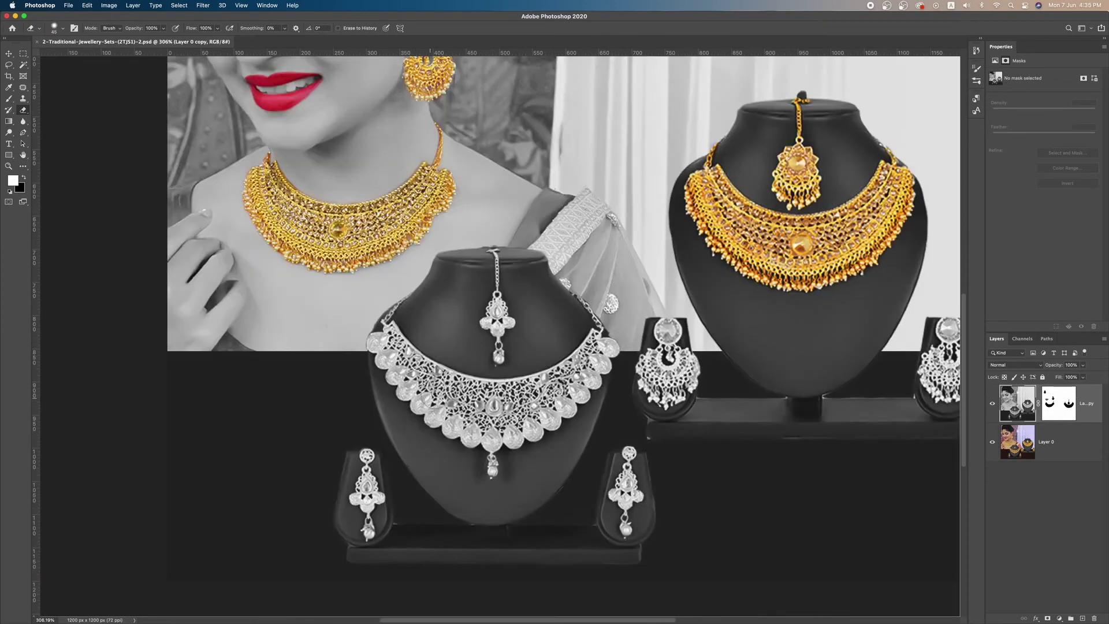
# Erase the black-and-white layer over the openwork body of the front bust's necklace to reveal its gold
pyautogui.scroll(5, 432, 390)
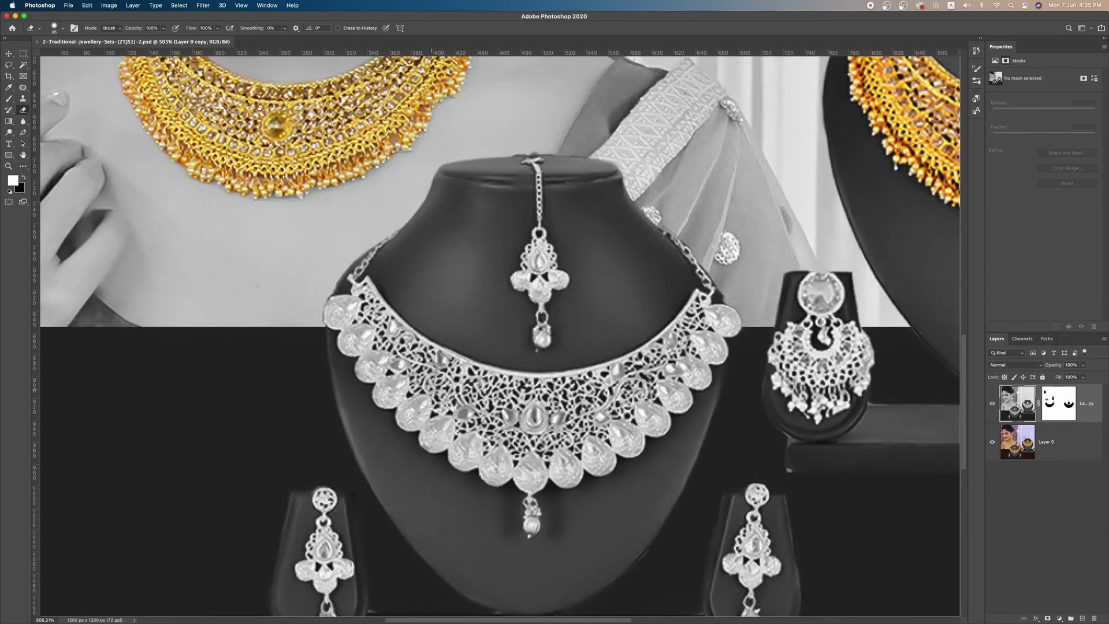
pyautogui.moveTo(378, 329)
pyautogui.mouseDown()
pyautogui.moveTo(415, 364)
pyautogui.moveTo(464, 396)
pyautogui.moveTo(380, 358)
pyautogui.moveTo(519, 428)
pyautogui.moveTo(594, 422)
pyautogui.moveTo(565, 445)
pyautogui.moveTo(680, 364)
pyautogui.moveTo(680, 378)
pyautogui.moveTo(507, 468)
pyautogui.moveTo(358, 312)
pyautogui.mouseUp()
pyautogui.hotkey('ctrl', 'r')
# Erase the black-and-white layer over the teardrop stones along the left and lower left edge of the front bust's necklace
pyautogui.scroll(5, 357, 319)
pyautogui.press('[')
pyautogui.click(361, 360)
pyautogui.click(391, 407)
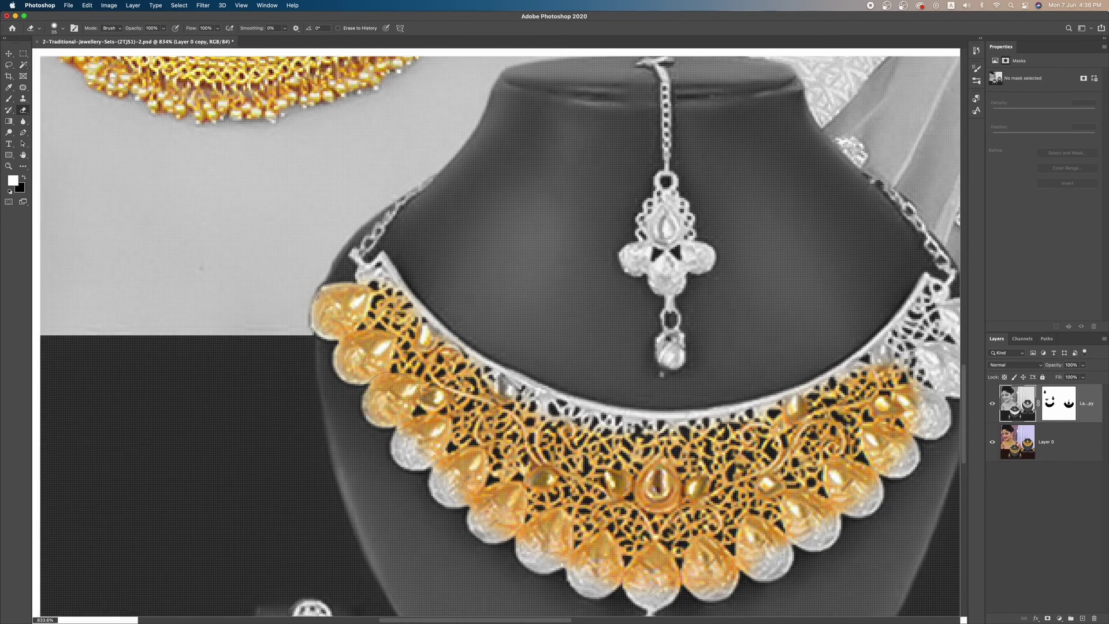
pyautogui.click(413, 447)
pyautogui.click(457, 475)
pyautogui.click(494, 518)
pyautogui.click(540, 544)
pyautogui.click(596, 572)
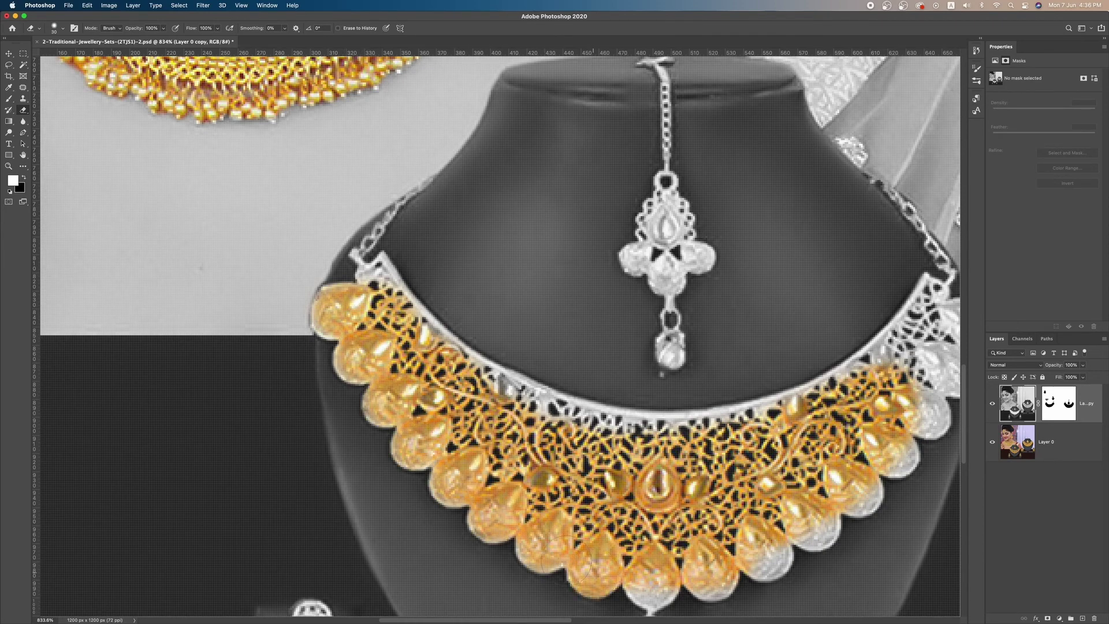
pyautogui.click(496, 523)
pyautogui.click(423, 449)
# Erase the black-and-white layer over the bottom and right-hand teardrop stones of the front bust's necklace
pyautogui.click(653, 582)
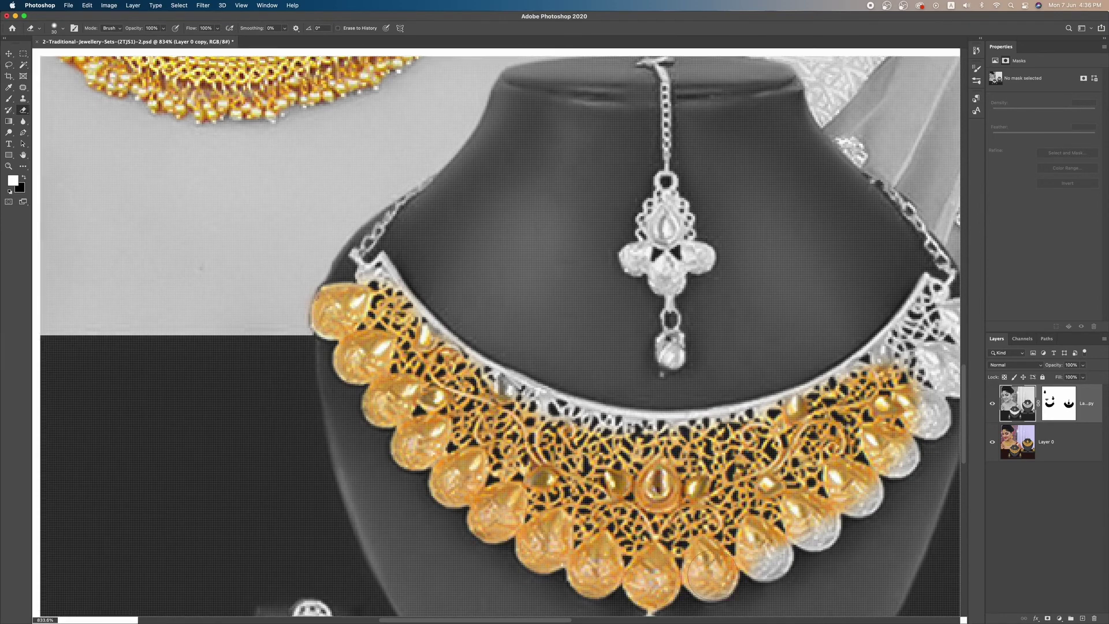
pyautogui.click(711, 571)
pyautogui.click(762, 552)
pyautogui.click(815, 530)
pyautogui.click(861, 499)
pyautogui.click(910, 462)
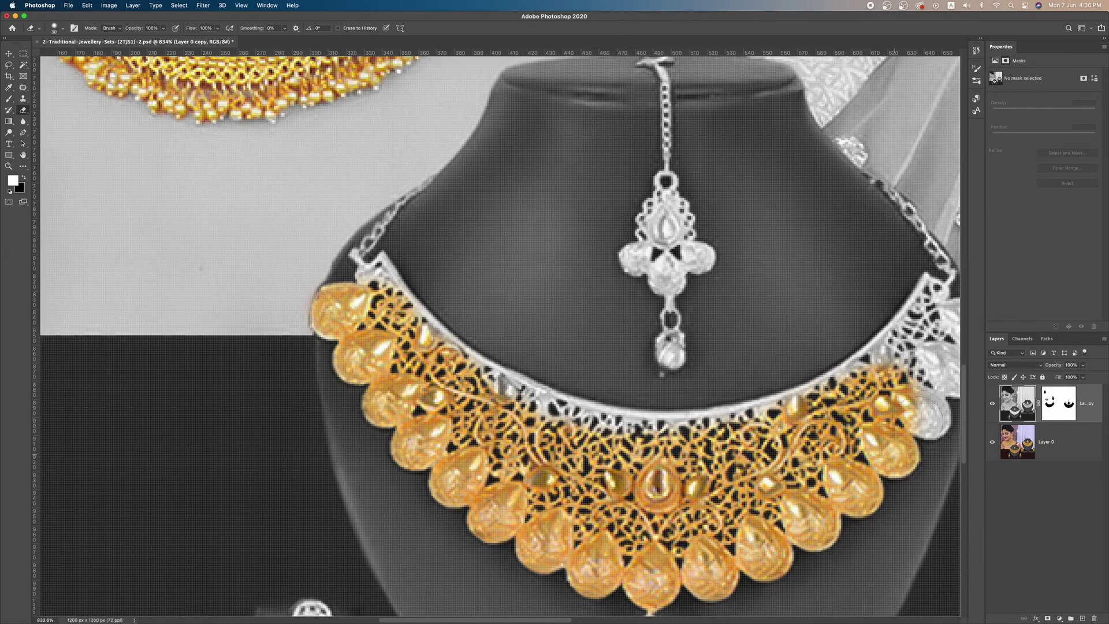
pyautogui.click(932, 413)
# Erase the black-and-white layer over the upper right openwork and the whole inner rim of the front bust's necklace
pyautogui.moveTo(914, 388); pyautogui.dragTo(796, 430)
pyautogui.moveTo(837, 417)
pyautogui.mouseDown()
pyautogui.moveTo(804, 386)
pyautogui.moveTo(847, 359)
pyautogui.moveTo(809, 350)
pyautogui.moveTo(731, 411)
pyautogui.mouseUp()
pyautogui.press('super+r')
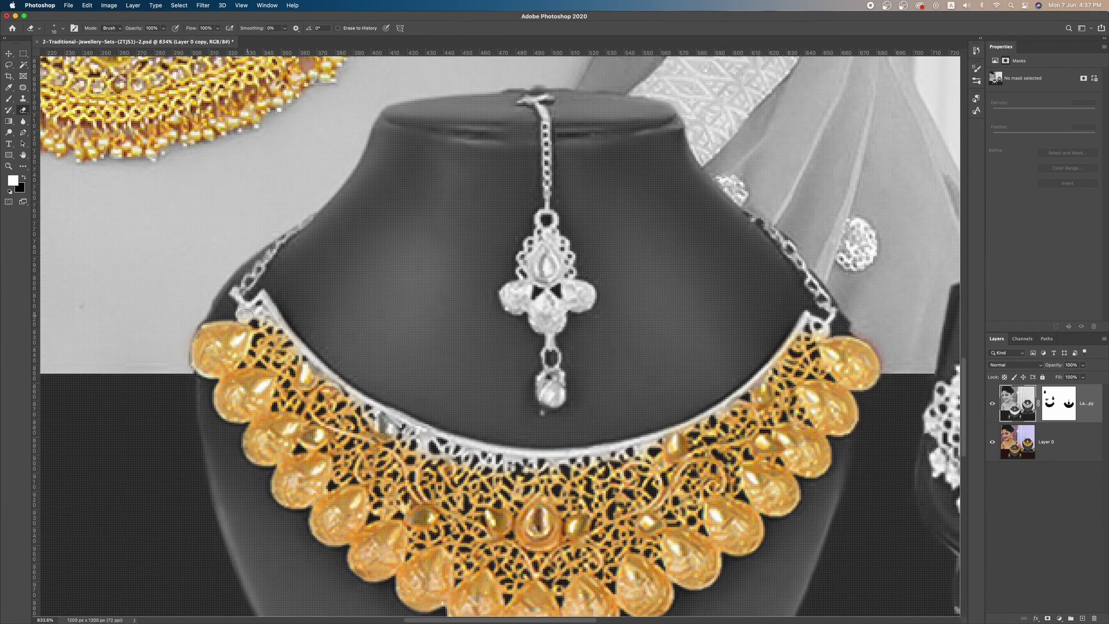
pyautogui.press('super+r')
pyautogui.moveTo(246, 318)
pyautogui.mouseDown()
pyautogui.moveTo(262, 299)
pyautogui.moveTo(310, 371)
pyautogui.moveTo(386, 419)
pyautogui.moveTo(376, 426)
pyautogui.moveTo(480, 451)
pyautogui.moveTo(629, 452)
pyautogui.moveTo(461, 461)
pyautogui.moveTo(646, 449)
pyautogui.moveTo(619, 450)
pyautogui.moveTo(719, 419)
pyautogui.moveTo(772, 364)
pyautogui.moveTo(650, 438)
pyautogui.moveTo(824, 330)
pyautogui.mouseUp()
# Erase the black-and-white layer over the front bust's hanging pendant and its chain, using a smaller eraser for the chain
pyautogui.press('super+r')
pyautogui.moveTo(550, 400)
pyautogui.mouseDown()
pyautogui.moveTo(540, 306)
pyautogui.moveTo(582, 292)
pyautogui.moveTo(513, 297)
pyautogui.moveTo(520, 312)
pyautogui.moveTo(528, 255)
pyautogui.moveTo(522, 262)
pyautogui.moveTo(558, 264)
pyautogui.moveTo(547, 120)
pyautogui.mouseUp()
pyautogui.press('[')
pyautogui.press('[')
pyautogui.press('[')
pyautogui.press('[')
pyautogui.press('[')
pyautogui.press('[')
pyautogui.moveTo(546, 185)
pyautogui.mouseDown()
pyautogui.moveTo(545, 110)
pyautogui.moveTo(531, 94)
pyautogui.mouseUp()
# Erase the black-and-white layer over the left and right side chains of the front bust's necklace and touch up the right chain's edge
pyautogui.click(237, 294)
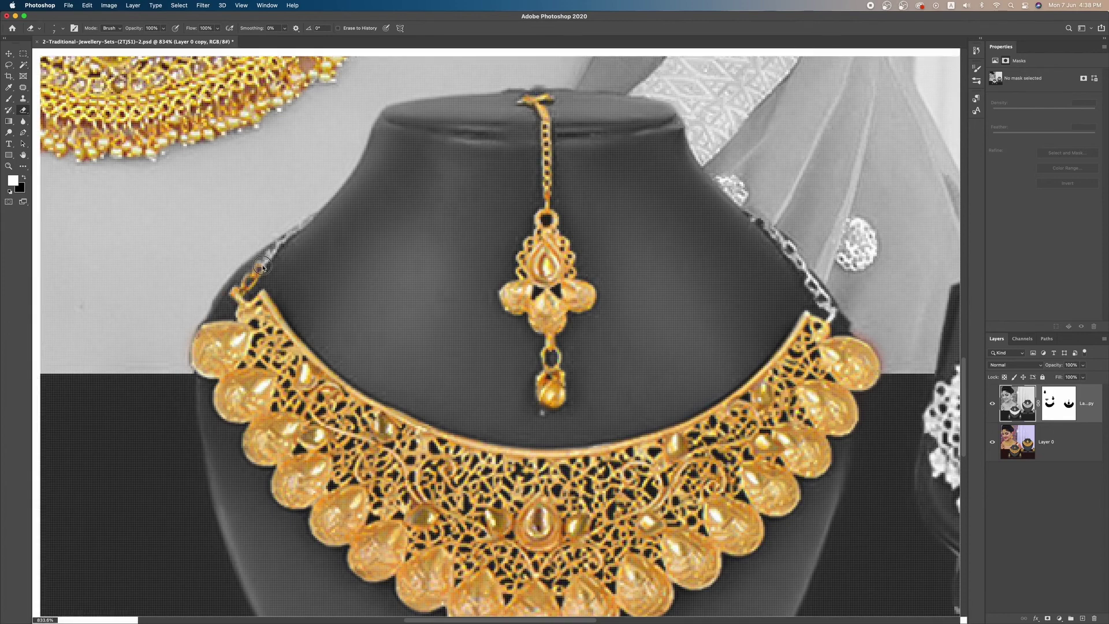
pyautogui.moveTo(763, 222); pyautogui.dragTo(820, 292)
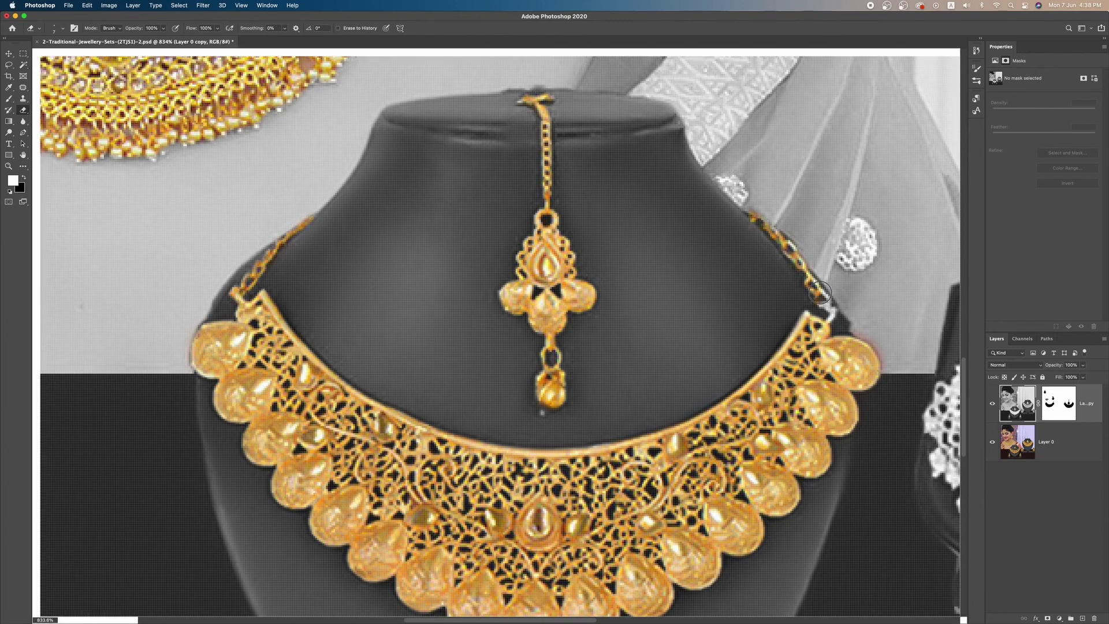
pyautogui.click(24, 179)
pyautogui.moveTo(786, 231); pyautogui.dragTo(798, 240)
pyautogui.click(24, 179)
# Target the black-and-white layer's mask and erase it over the round jhumka earring on the stand left of the rear bust
pyautogui.click(1059, 403)
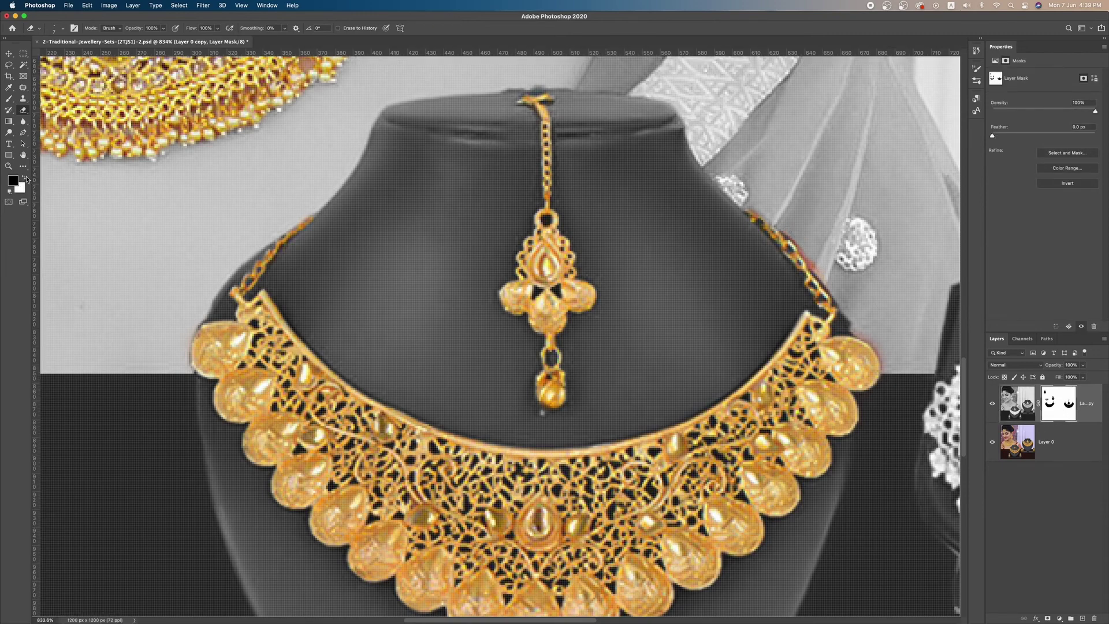
pyautogui.scroll(-10, 428, 352)
pyautogui.scroll(8, 570, 374)
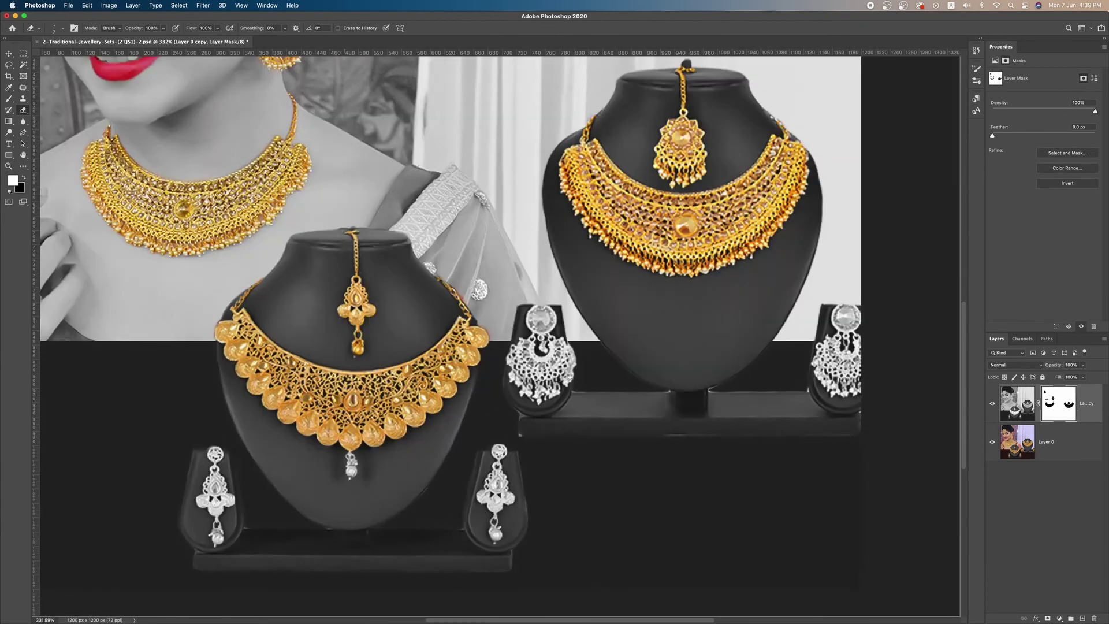
pyautogui.click(25, 179)
pyautogui.moveTo(477, 354)
pyautogui.mouseDown()
pyautogui.moveTo(479, 389)
pyautogui.moveTo(488, 358)
pyautogui.moveTo(513, 362)
pyautogui.moveTo(537, 342)
pyautogui.moveTo(520, 384)
pyautogui.moveTo(527, 327)
pyautogui.moveTo(543, 349)
pyautogui.moveTo(508, 396)
pyautogui.moveTo(464, 362)
pyautogui.mouseUp()
pyautogui.moveTo(490, 280)
pyautogui.mouseDown()
pyautogui.moveTo(483, 312)
pyautogui.moveTo(504, 333)
pyautogui.mouseUp()
# Erase the black-and-white layer over the earring on the stand right of the front bust, using a smaller eraser
pyautogui.press('[')
pyautogui.press('[')
pyautogui.press('[')
pyautogui.press('[')
pyautogui.press('[')
pyautogui.scroll(-3, 511, 309)
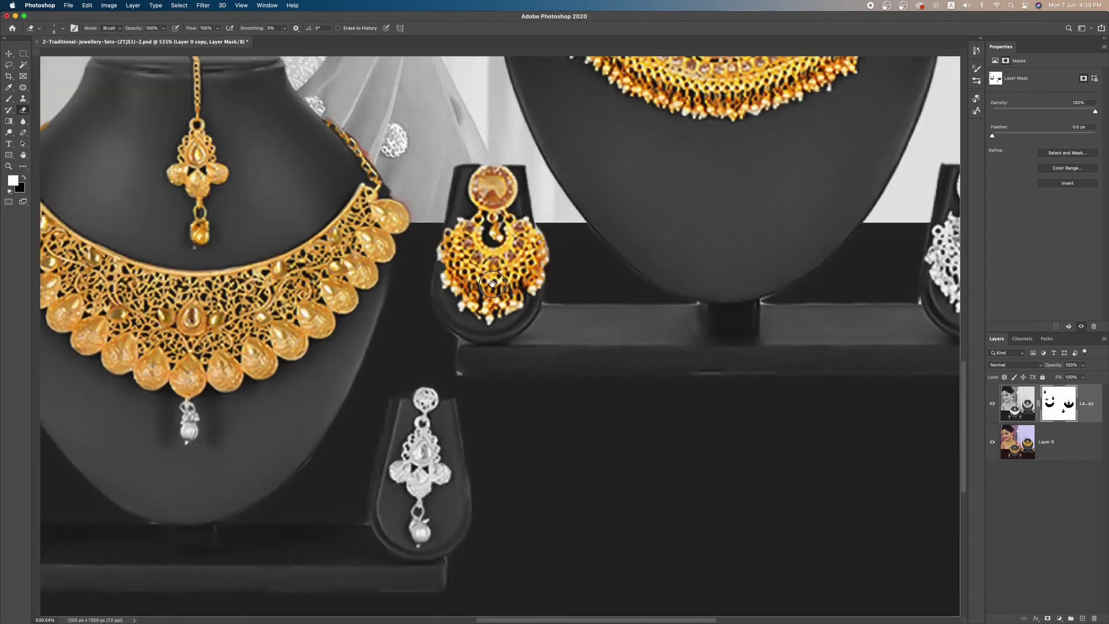
pyautogui.moveTo(417, 455)
pyautogui.mouseDown()
pyautogui.moveTo(428, 445)
pyautogui.moveTo(405, 474)
pyautogui.moveTo(422, 485)
pyautogui.moveTo(442, 471)
pyautogui.mouseUp()
pyautogui.press('[')
pyautogui.press('[')
pyautogui.moveTo(424, 417); pyautogui.dragTo(420, 424)
pyautogui.moveTo(420, 506); pyautogui.dragTo(420, 530)
# Erase the black-and-white layer over the drop below the front bust's necklace and the earring on the stand to its left
pyautogui.moveTo(187, 410); pyautogui.dragTo(185, 423)
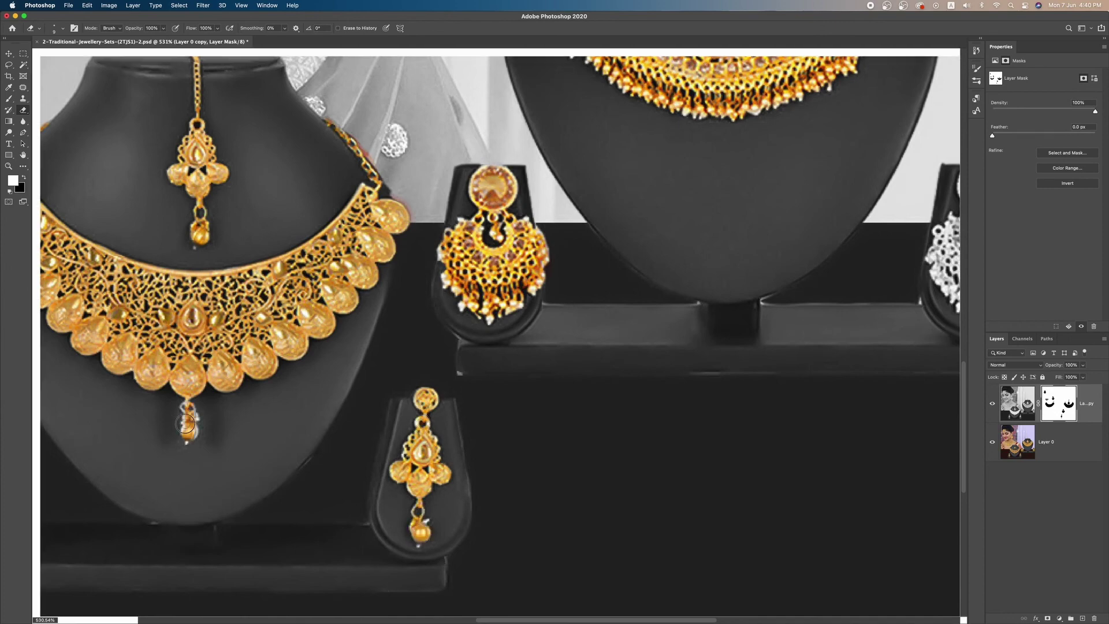
pyautogui.scroll(-5, 404, 347)
pyautogui.scroll(5, 261, 359)
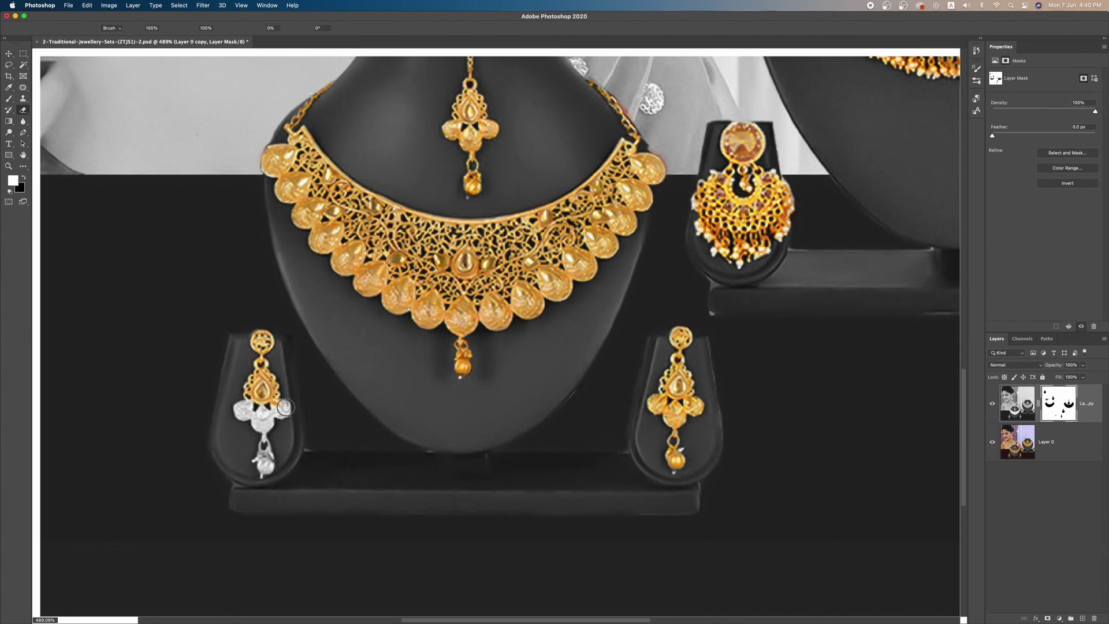
pyautogui.moveTo(267, 420); pyautogui.dragTo(250, 403)
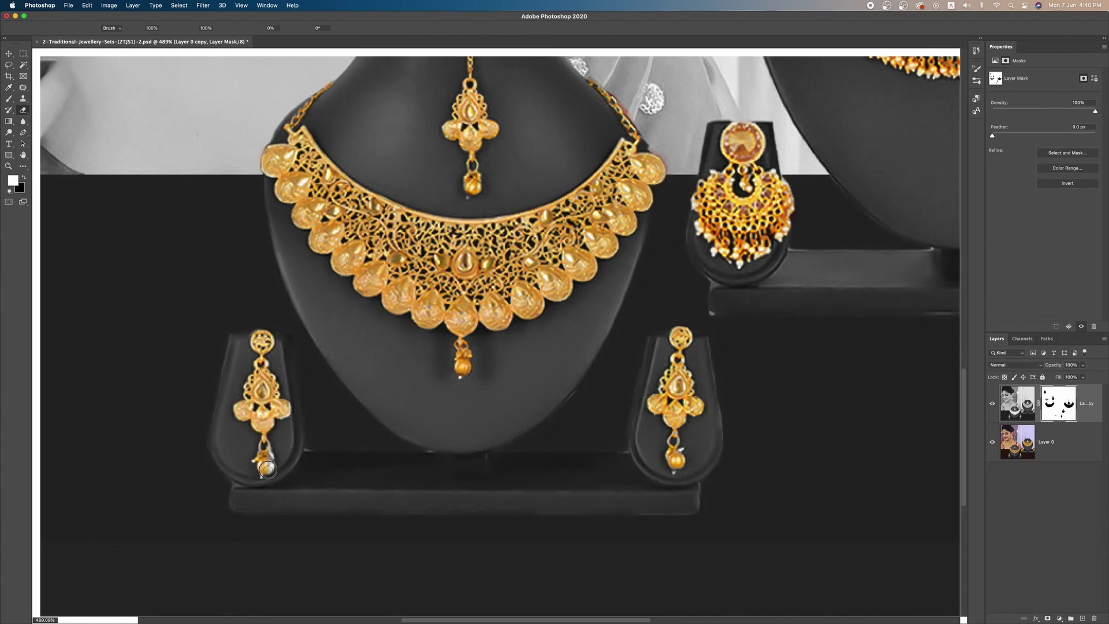
# Erase the black-and-white layer over the rear set's right earring at the image's right edge
pyautogui.scroll(-8, 258, 454)
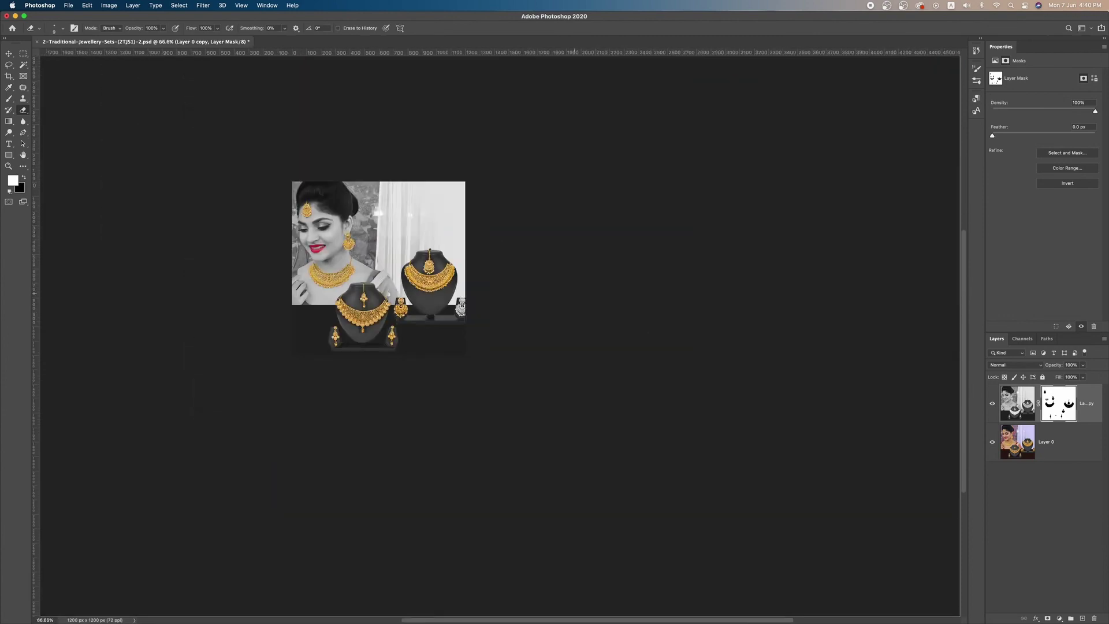
pyautogui.hscroll(-2, 398, 280)
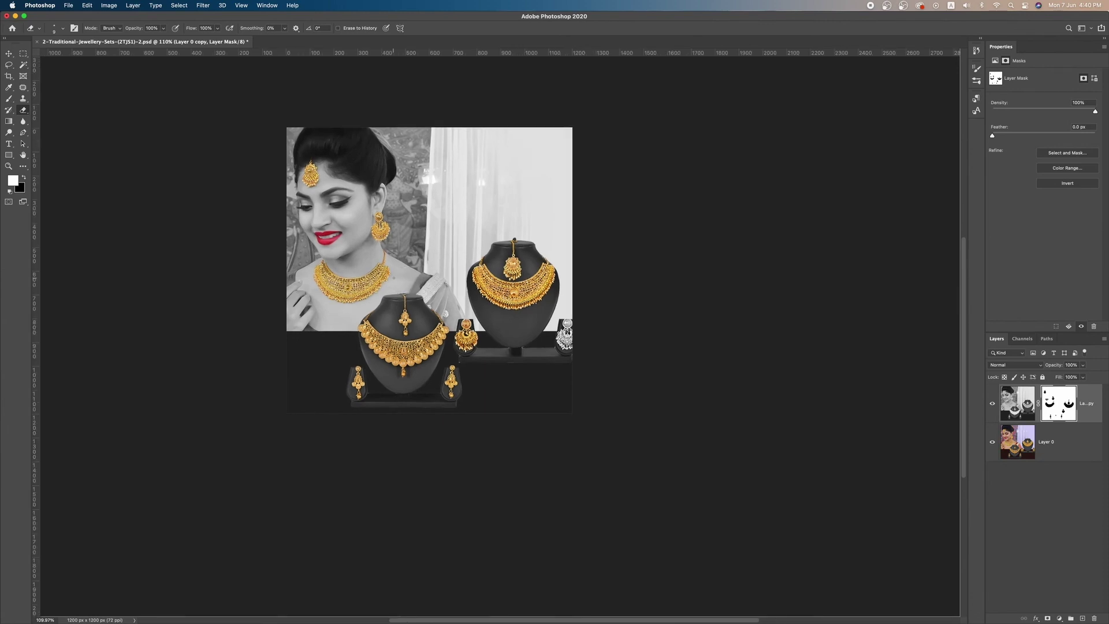
pyautogui.scroll(4, 394, 278)
pyautogui.moveTo(469, 304); pyautogui.dragTo(493, 347)
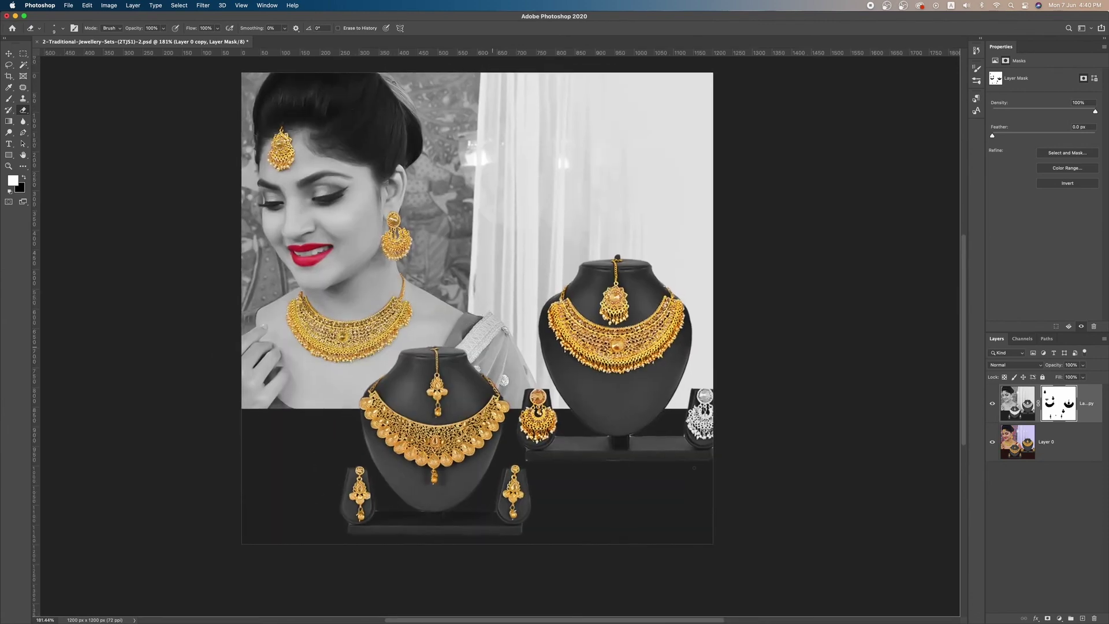
pyautogui.moveTo(693, 413)
pyautogui.mouseDown()
pyautogui.moveTo(696, 437)
pyautogui.moveTo(711, 422)
pyautogui.moveTo(706, 396)
pyautogui.moveTo(714, 422)
pyautogui.moveTo(693, 425)
pyautogui.mouseUp()
# Switch to the Move tool and toggle the black-and-white layer's visibility to compare the image before and after
pyautogui.press('super+r')
pyautogui.click(9, 54)
pyautogui.moveTo(459, 250); pyautogui.dragTo(478, 267)
pyautogui.click(993, 403)
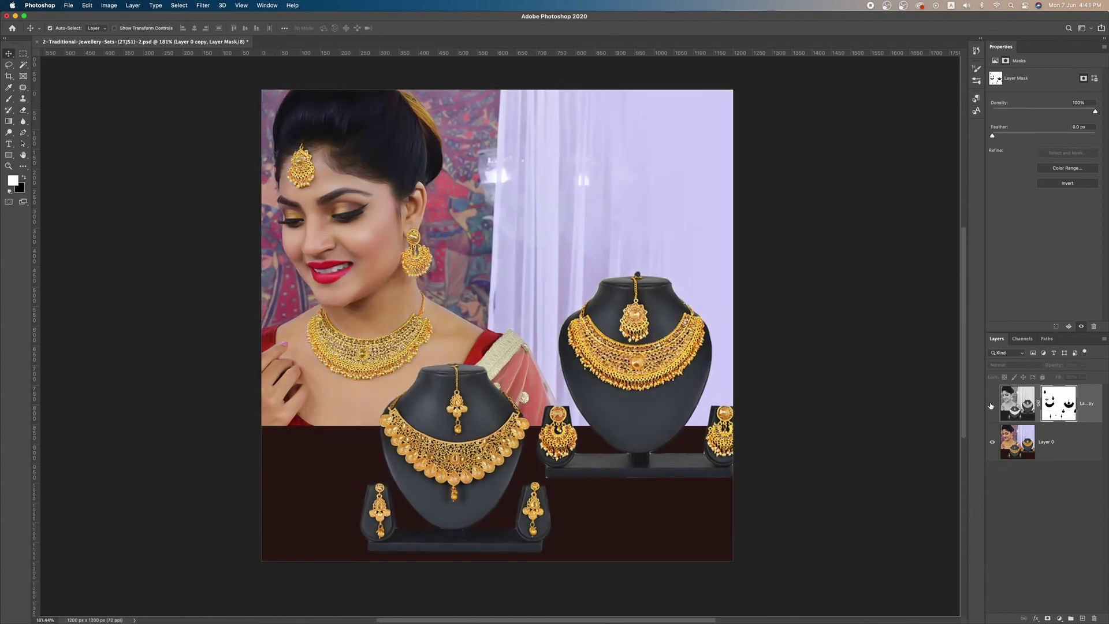
pyautogui.click(992, 403)
pyautogui.click(992, 404)
pyautogui.click(992, 404)
pyautogui.click(992, 405)
pyautogui.click(992, 405)
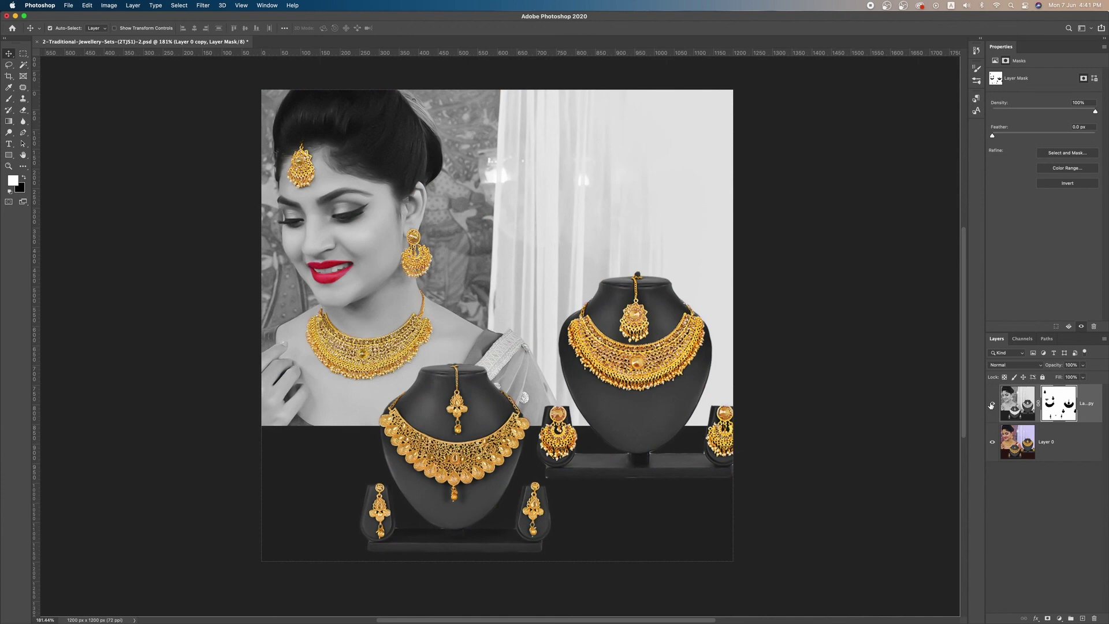